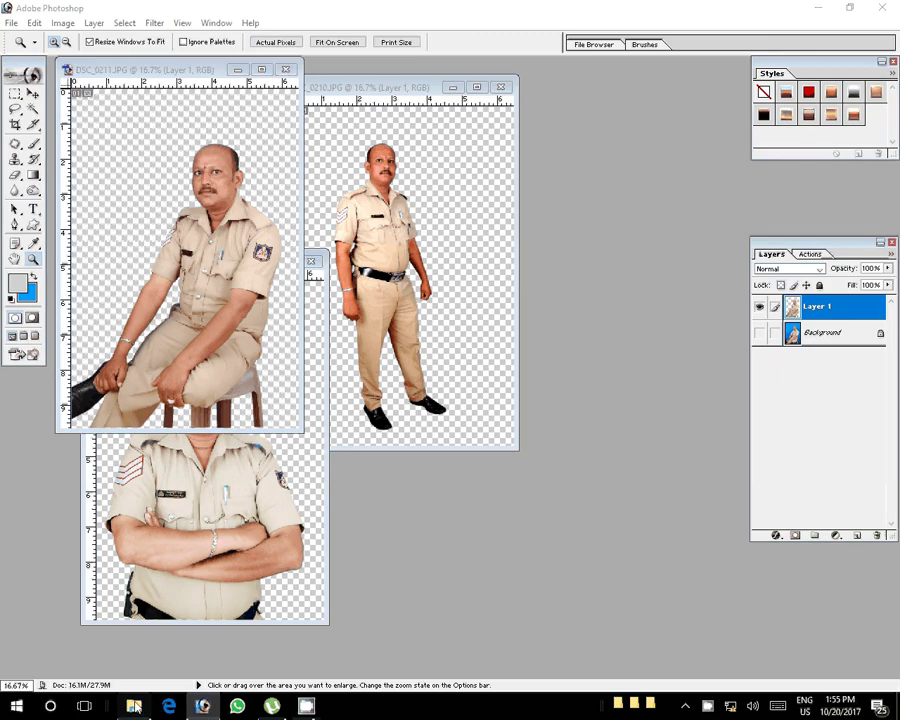
Step: Bring up File Explorer on Local Disk (D:) over Photoshop
left_click(133, 706)
Step: Open the 20.psd lakeside background from D:\Backgrounds\01 in Photoshop
left_click(436, 481)
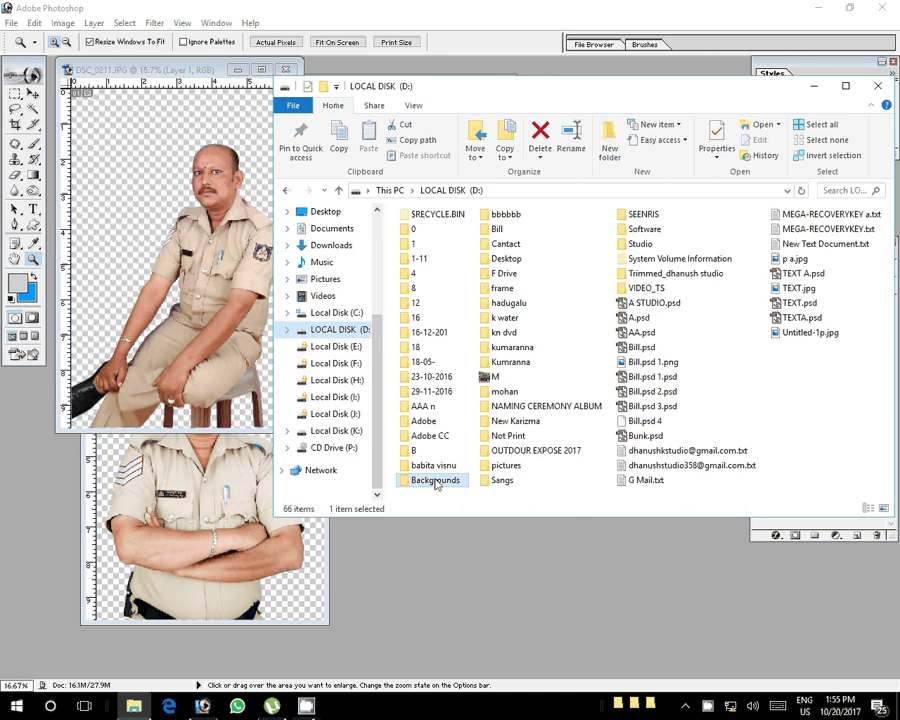
double_click(436, 481)
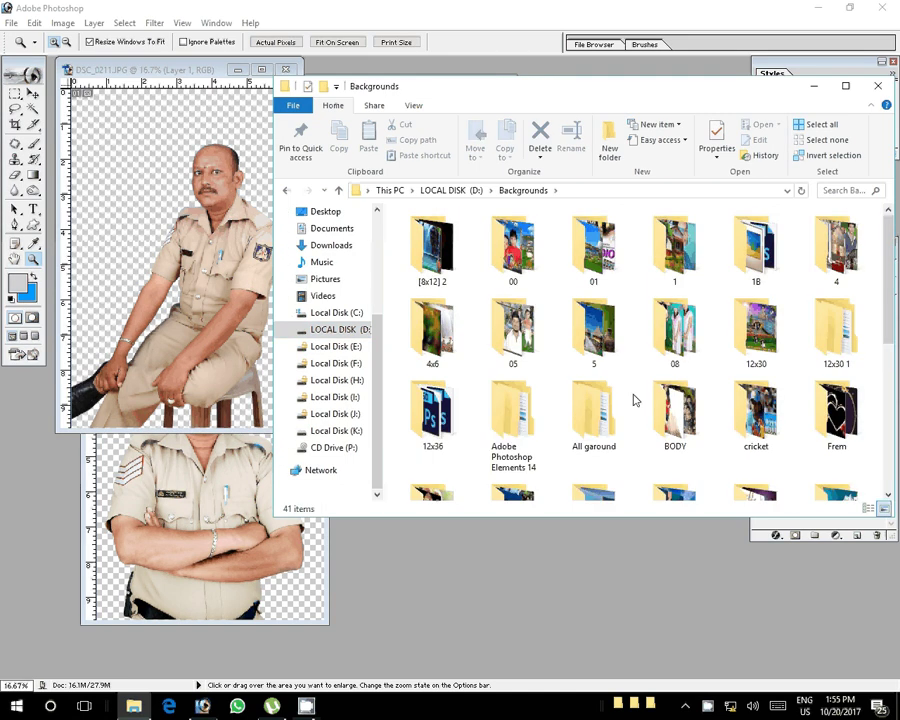
left_click(599, 347)
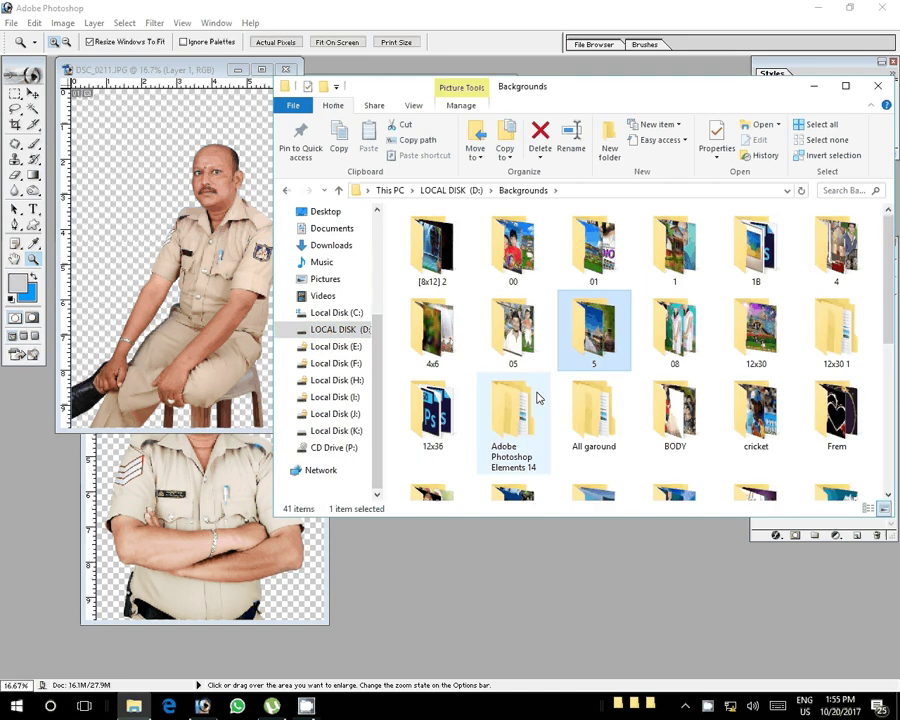
double_click(600, 260)
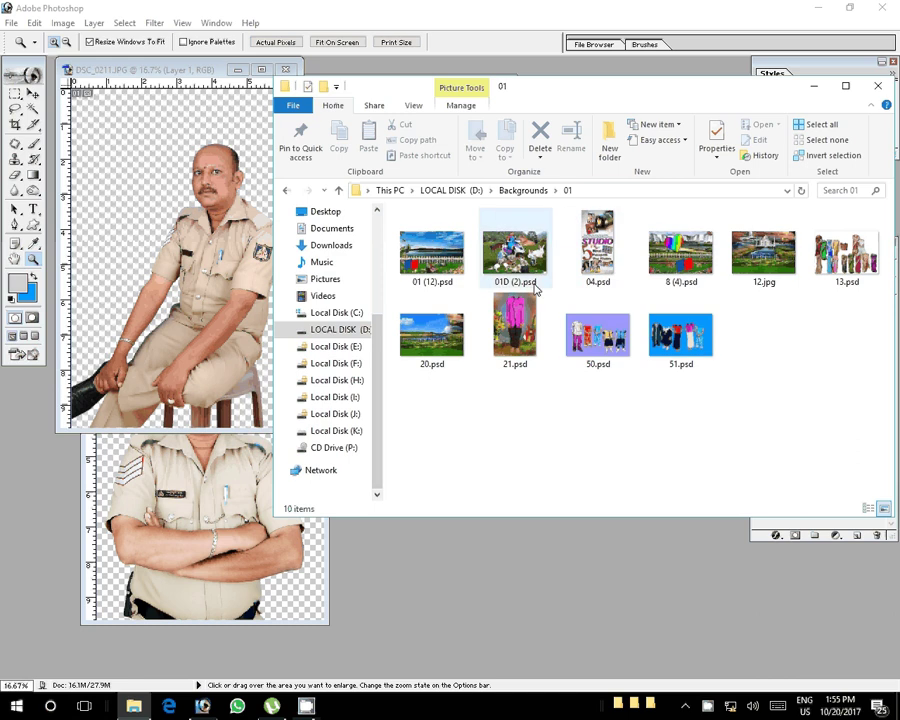
left_click(425, 335)
left_click_drag(425, 335, 623, 557)
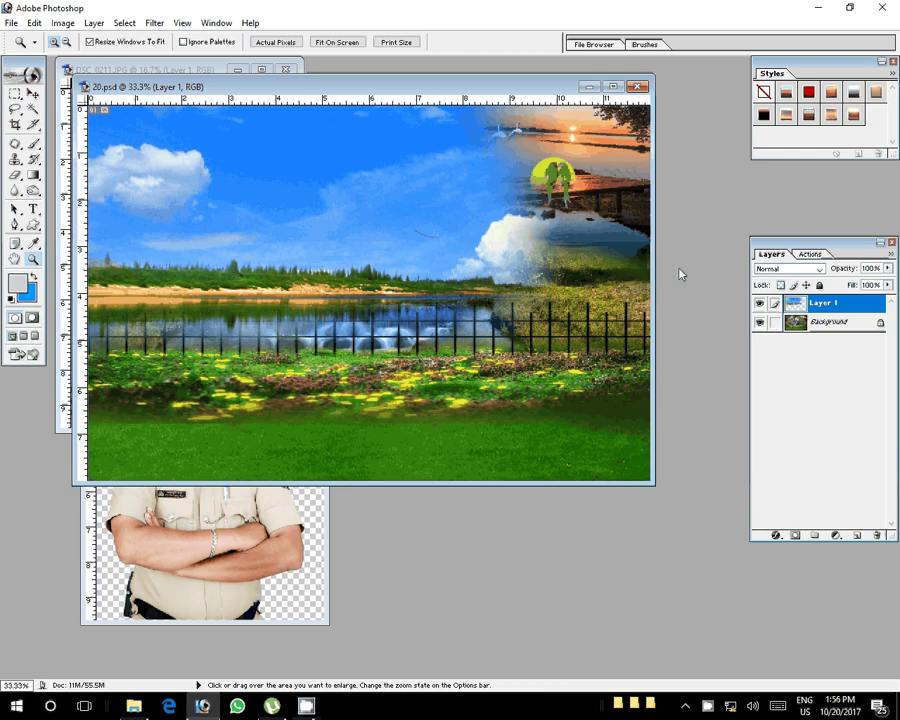
Step: Zoom into 20.psd and unlock its Background as Layer 0
key("v")
right_click(336, 216)
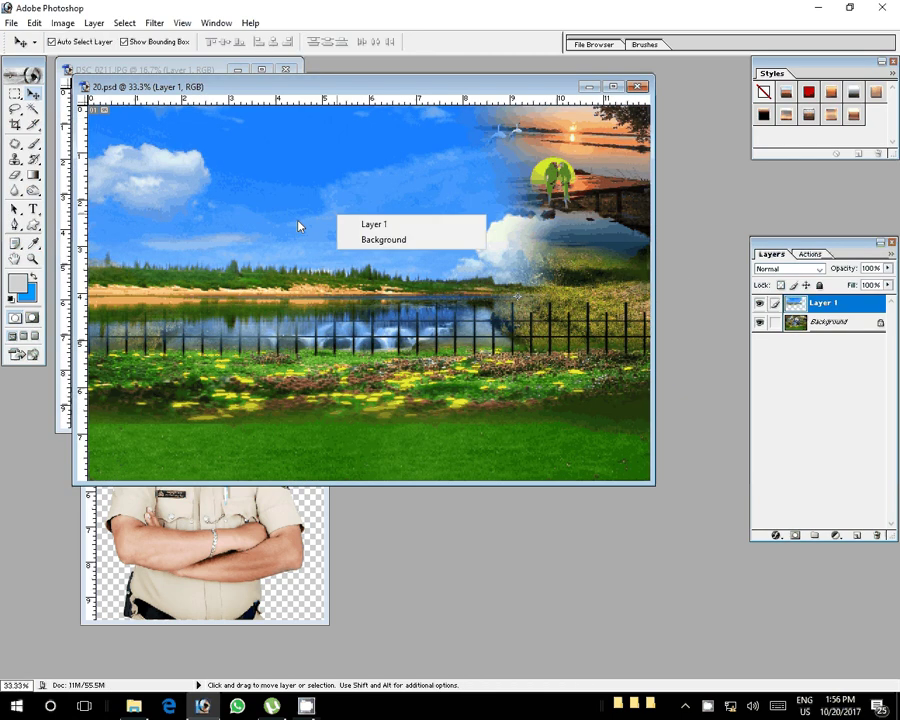
key("z")
left_click(390, 232)
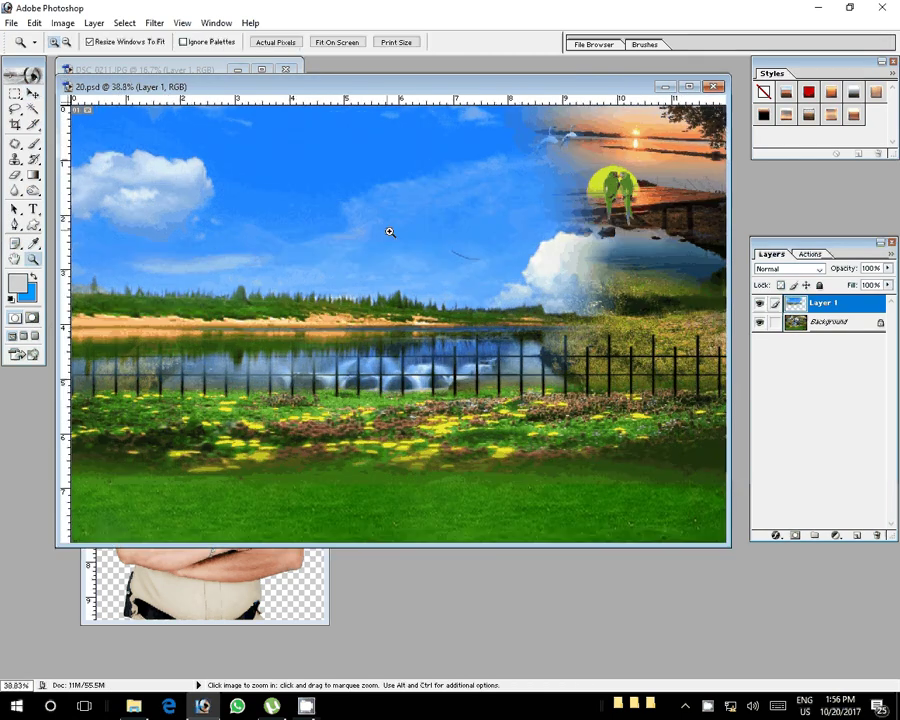
left_click_drag(300, 87, 300, 141)
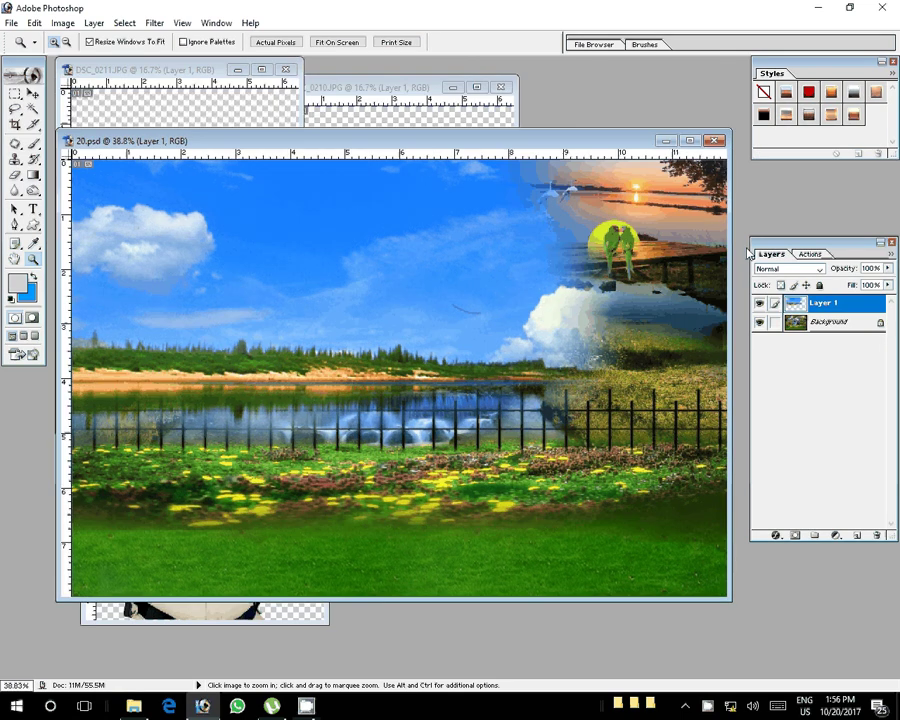
key("v")
left_click(857, 325)
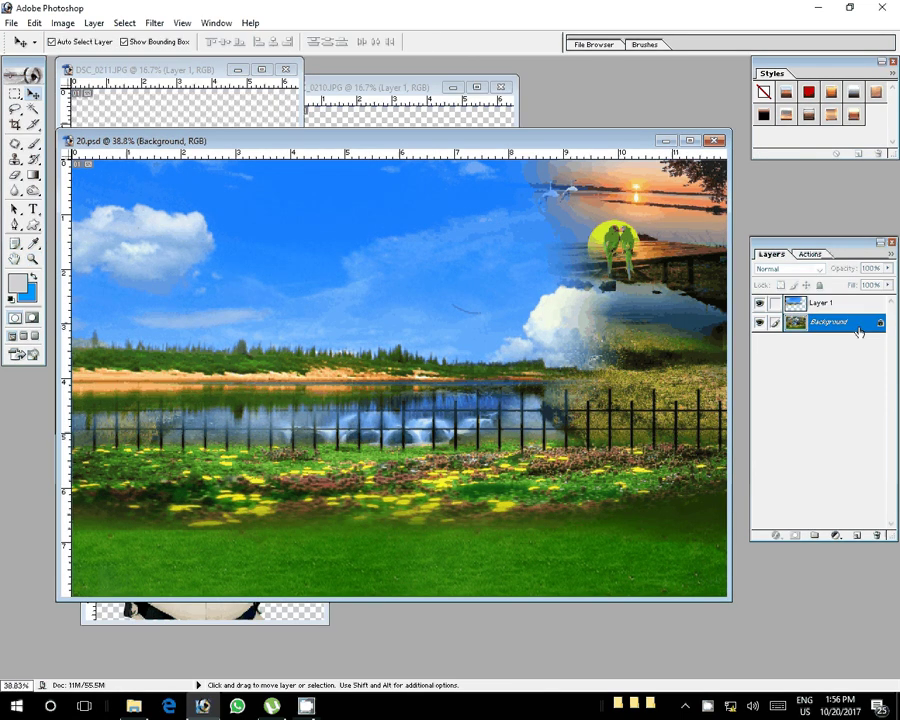
double_click(859, 332, "alt")
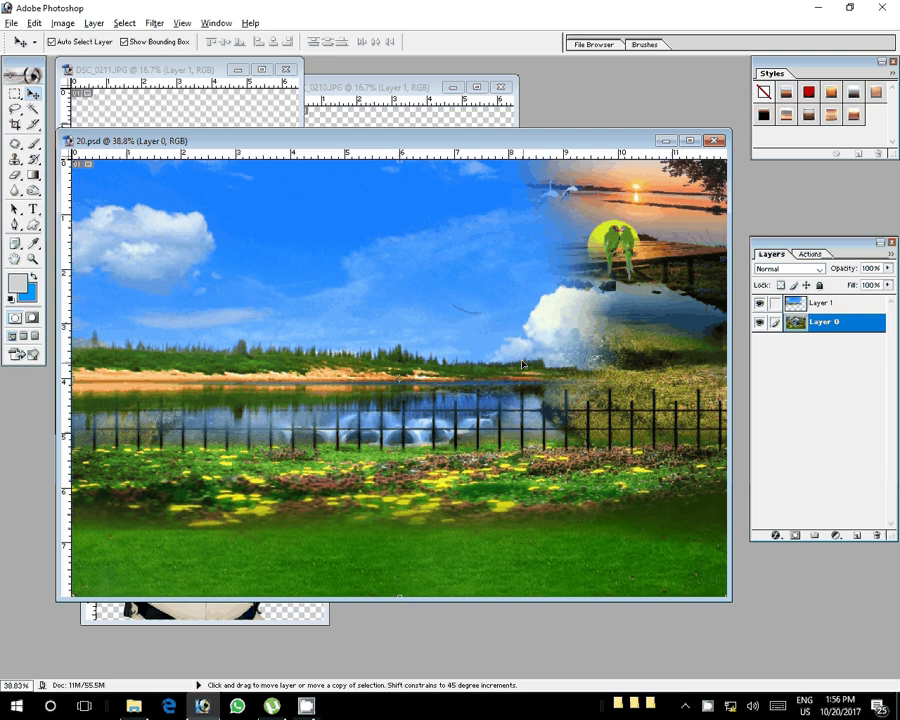
Step: Flip Layer 0 horizontally with Free Transform
key("ctrl+t")
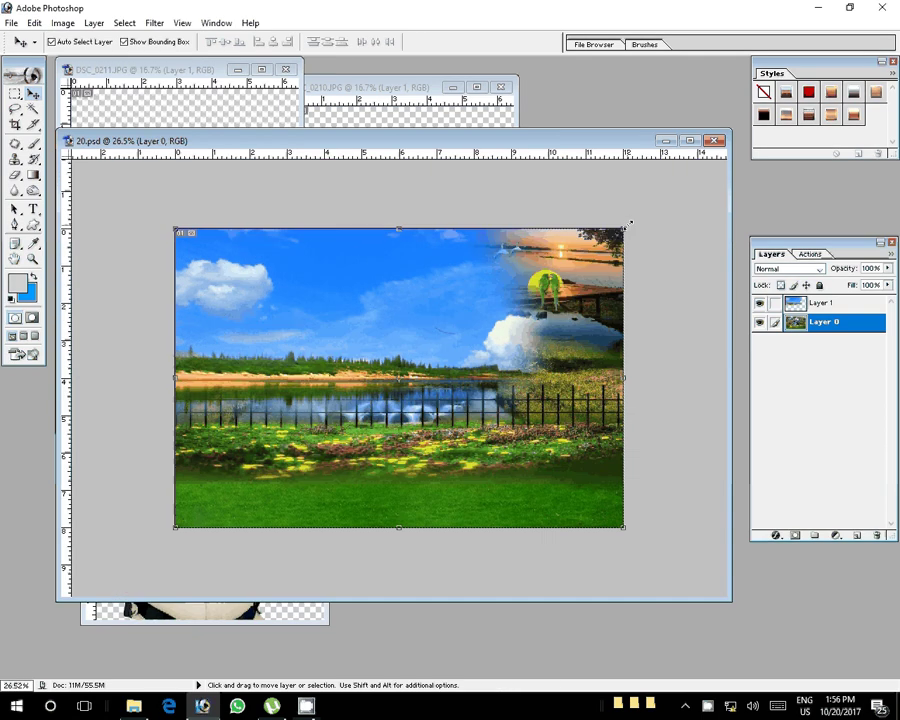
right_click(536, 314)
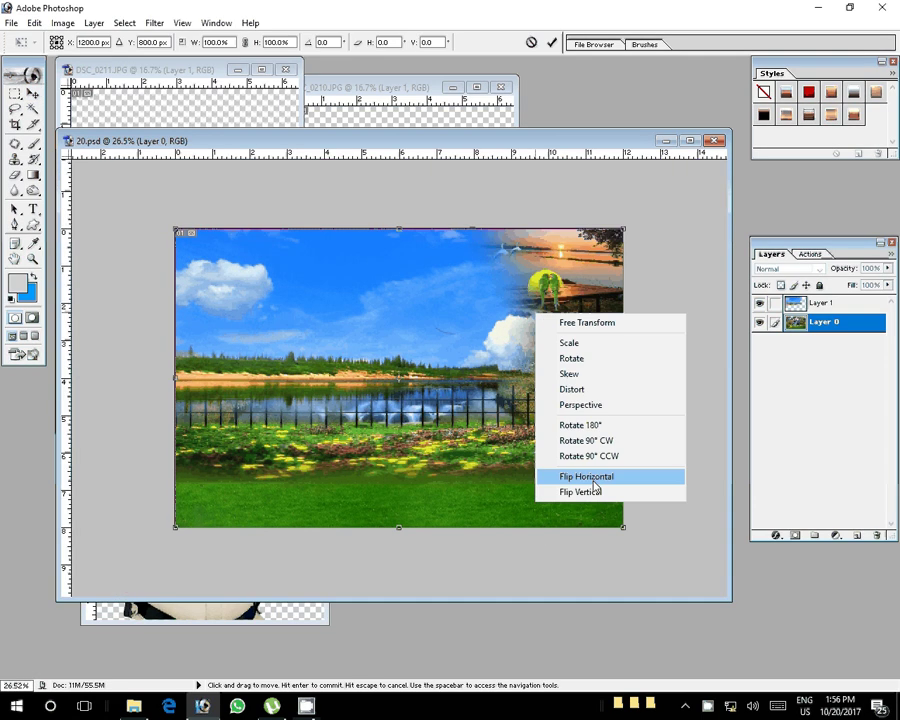
left_click(594, 483)
key("Return")
Step: Move the sky-and-lake Layer 1 down so the sunset shows at right
key("alt+bracketright")
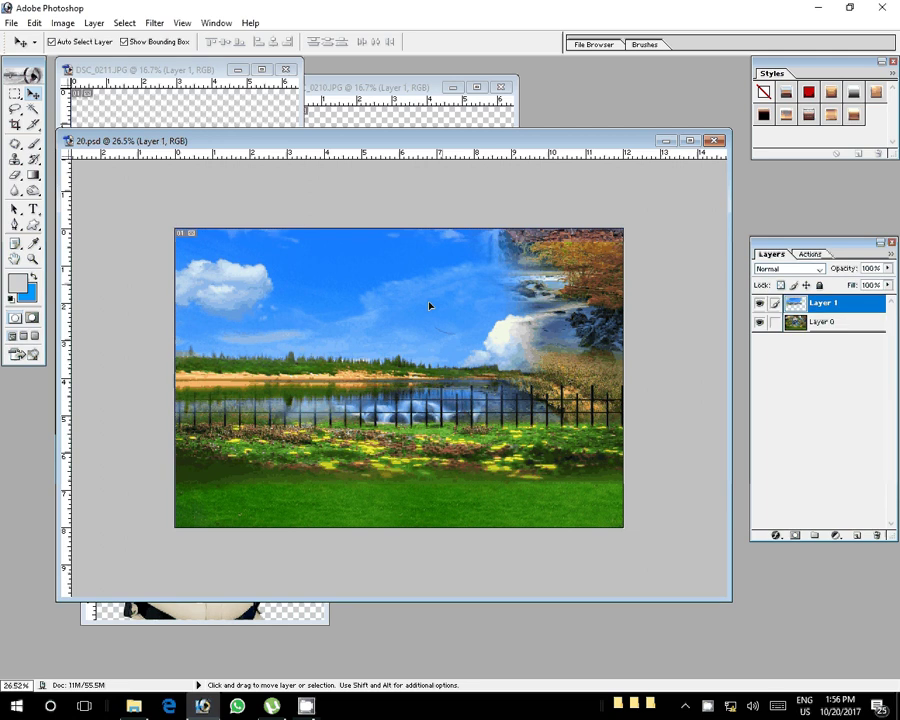
mouse_move(430, 305)
left_mouse_down()
mouse_move(605, 254)
mouse_move(400, 378)
mouse_move(356, 211)
mouse_move(342, 349)
left_mouse_up()
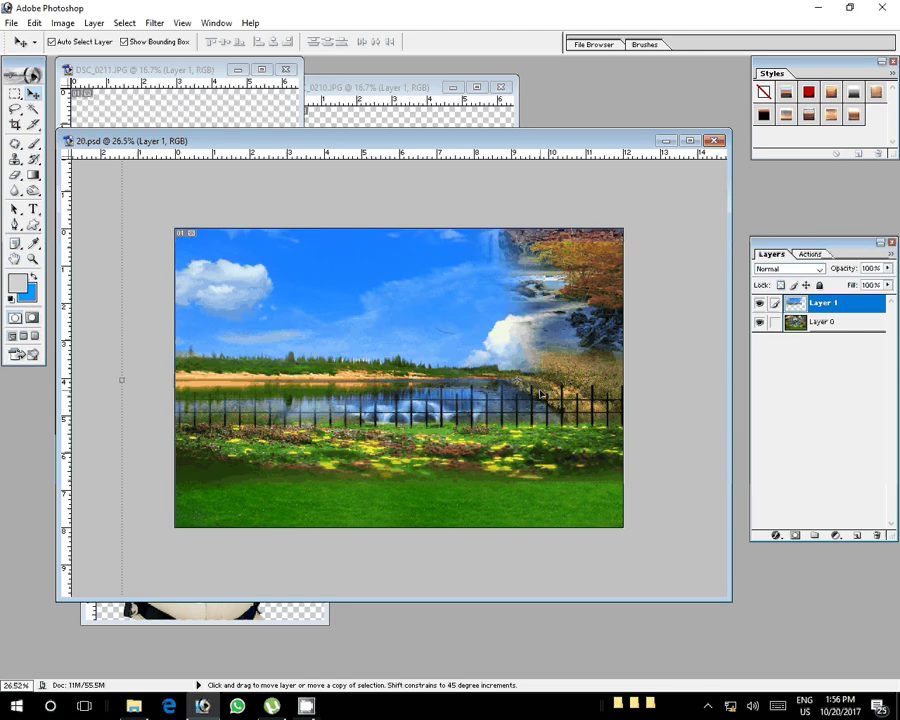
left_click_drag(540, 395, 538, 385)
Step: Add the resized, tilted DSC_0211 seated man at right and the DSC_0210 standing man at left
left_click(301, 126)
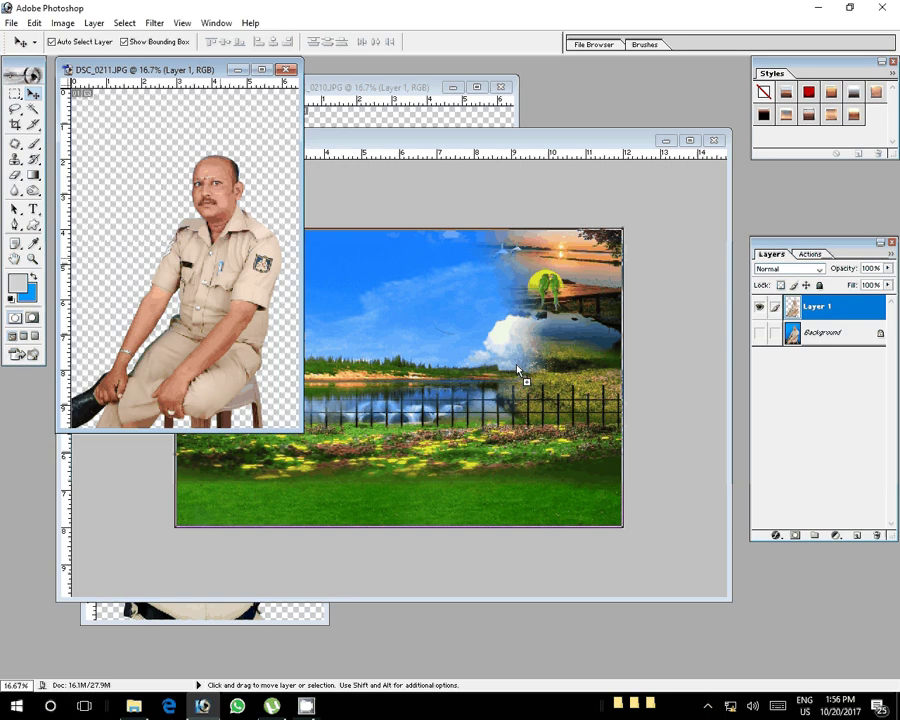
mouse_move(518, 371)
left_mouse_down()
mouse_move(614, 211)
mouse_move(560, 285)
mouse_move(589, 284)
left_mouse_up()
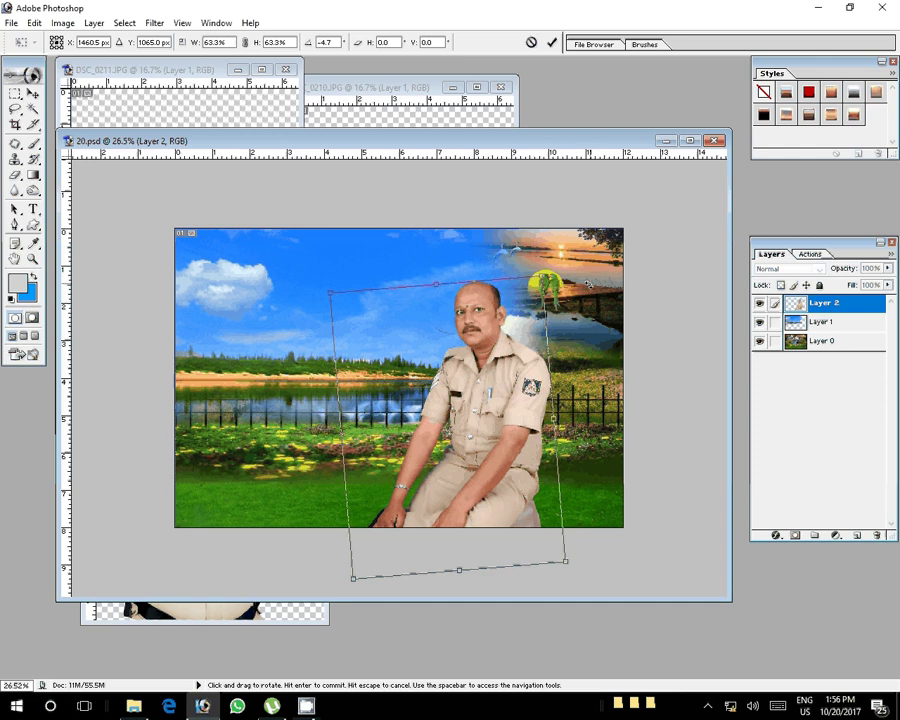
key("Return")
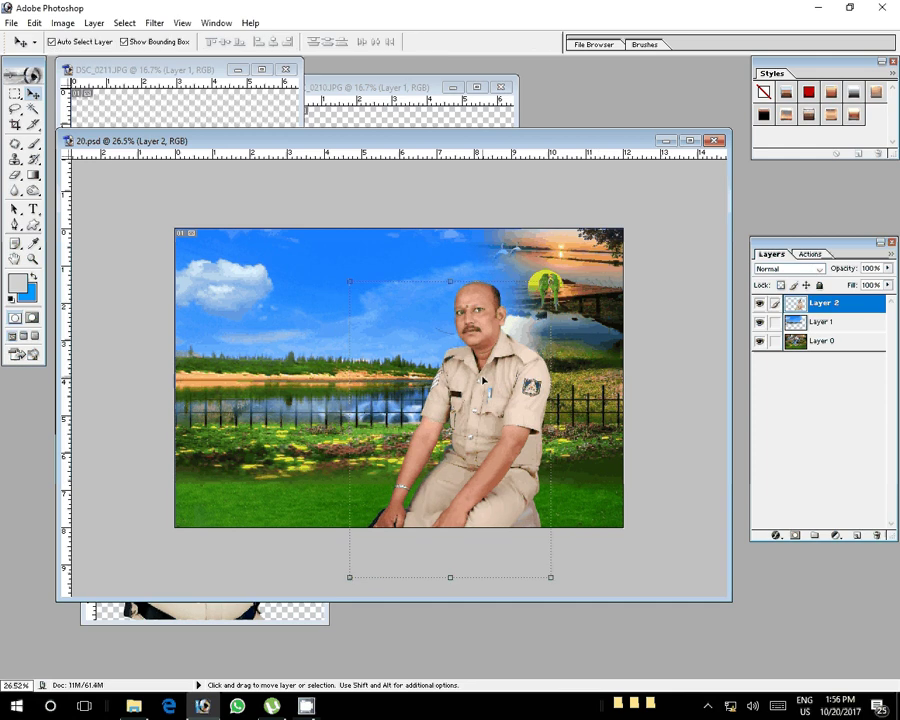
left_click_drag(482, 380, 560, 410)
left_click(326, 93)
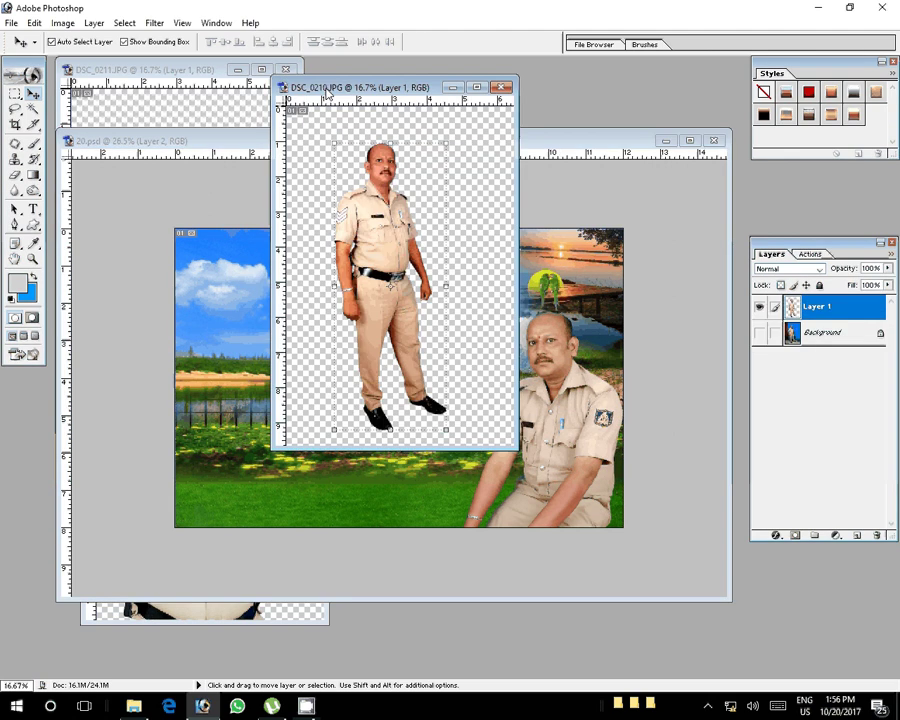
mouse_move(432, 160)
left_mouse_down()
mouse_move(555, 290)
mouse_move(232, 281)
mouse_move(251, 325)
left_mouse_up()
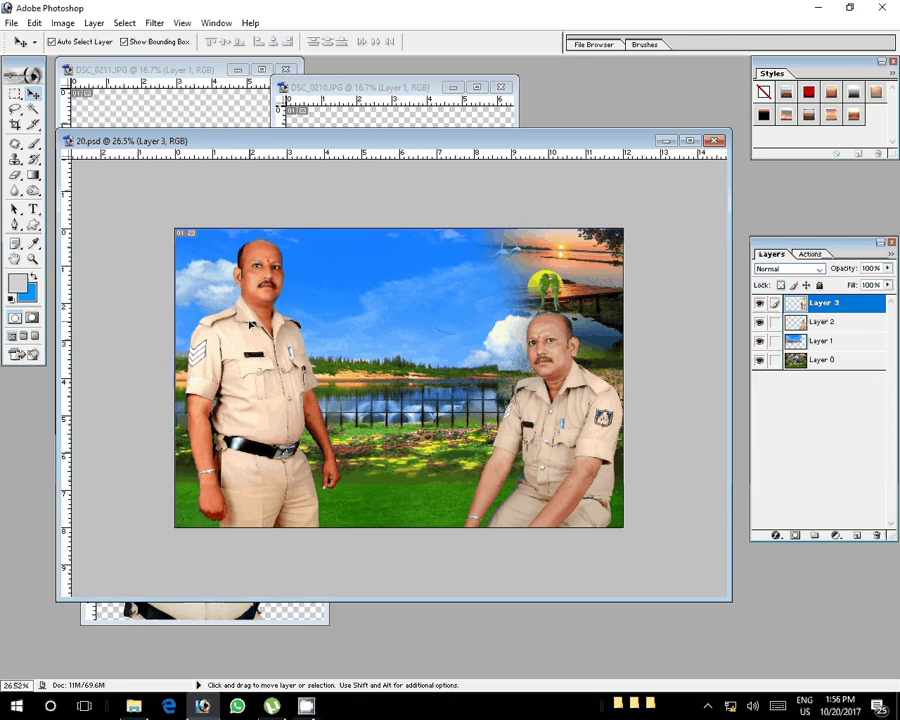
Step: Add the DSC_0213 crossed-arms man at centre, scaled to 47.3%
left_click(222, 127)
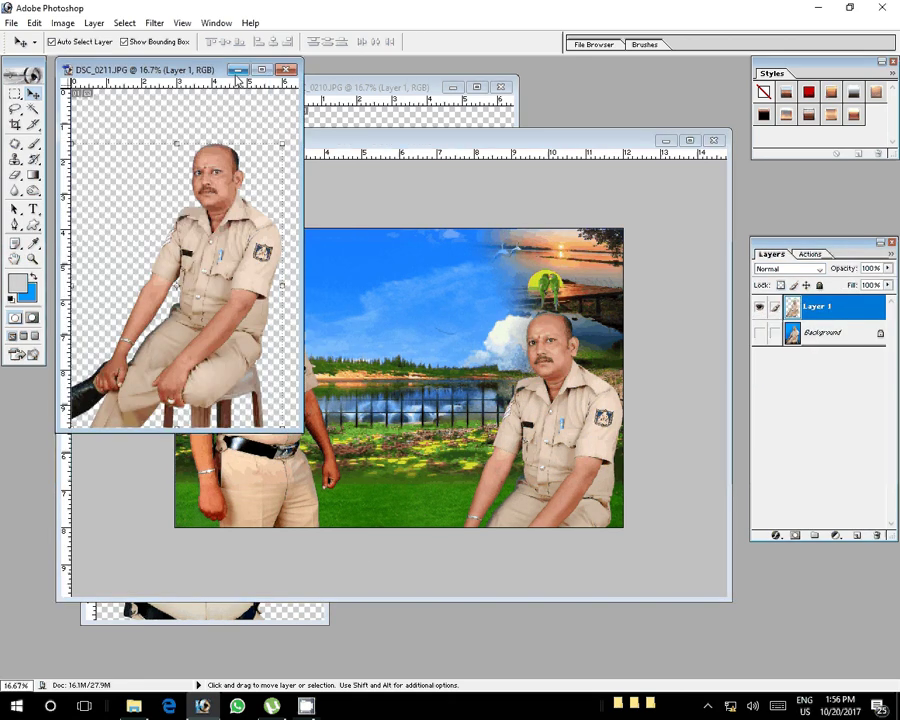
left_click(237, 71)
left_click(453, 87)
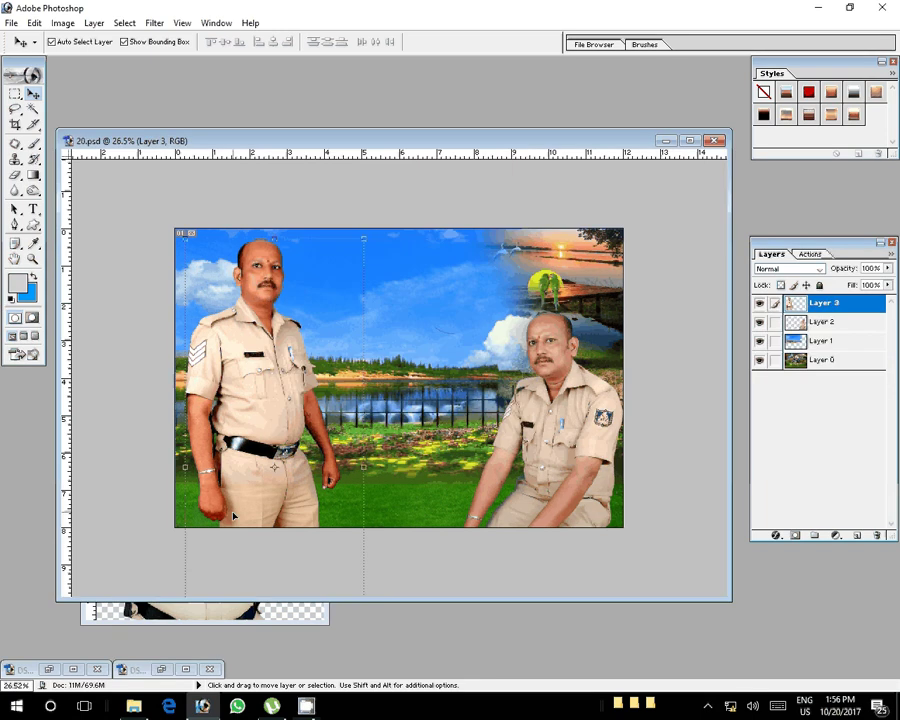
left_click(200, 612)
mouse_move(200, 300)
left_mouse_down()
mouse_move(437, 308)
mouse_move(434, 271)
left_mouse_up()
key("ctrl+t")
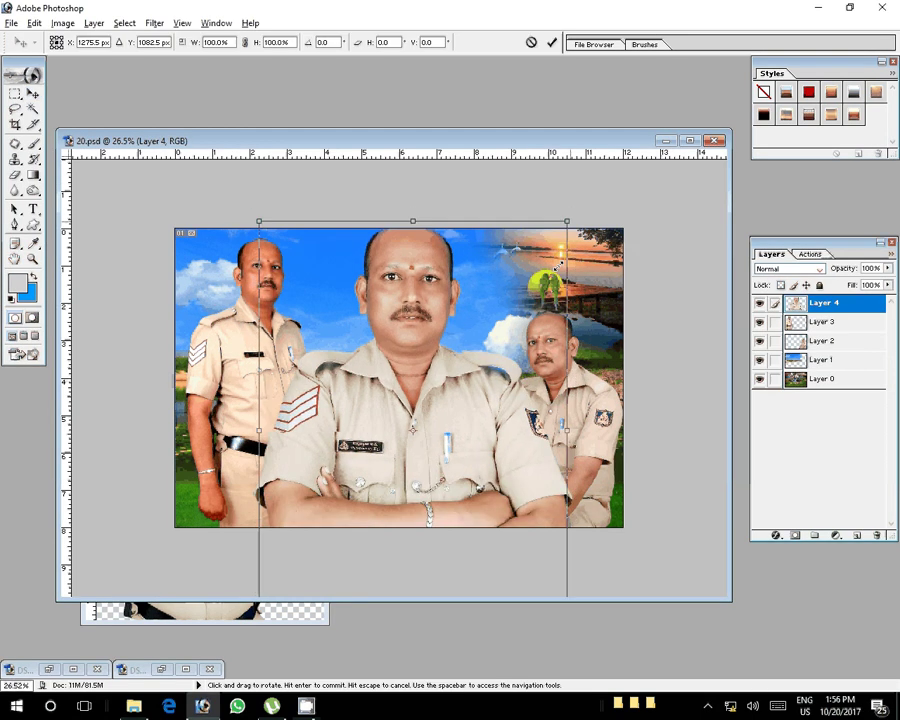
left_click_drag(567, 221, 518, 349)
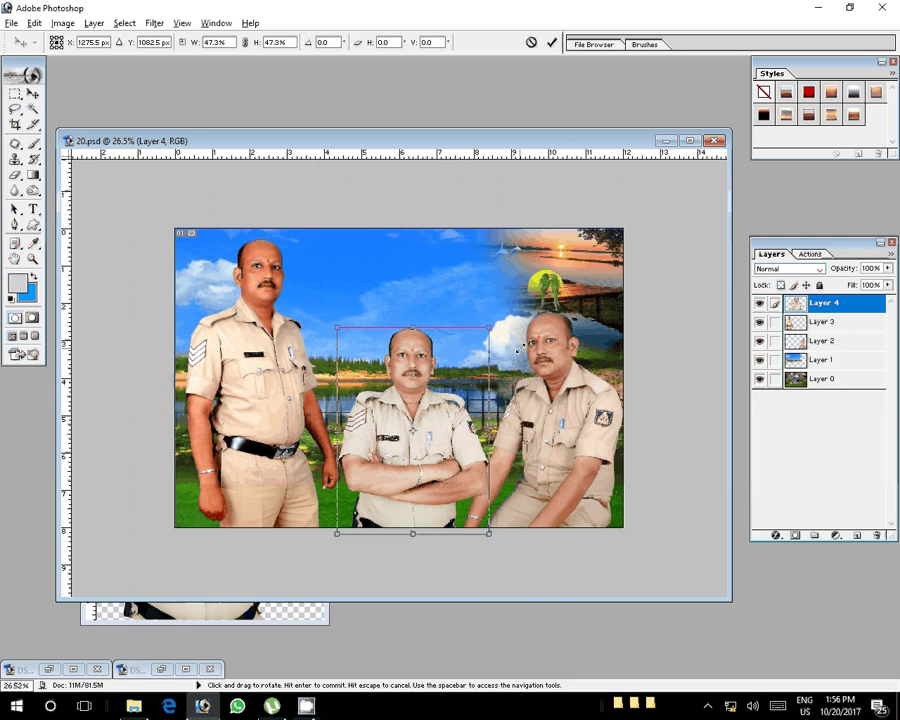
key("Return")
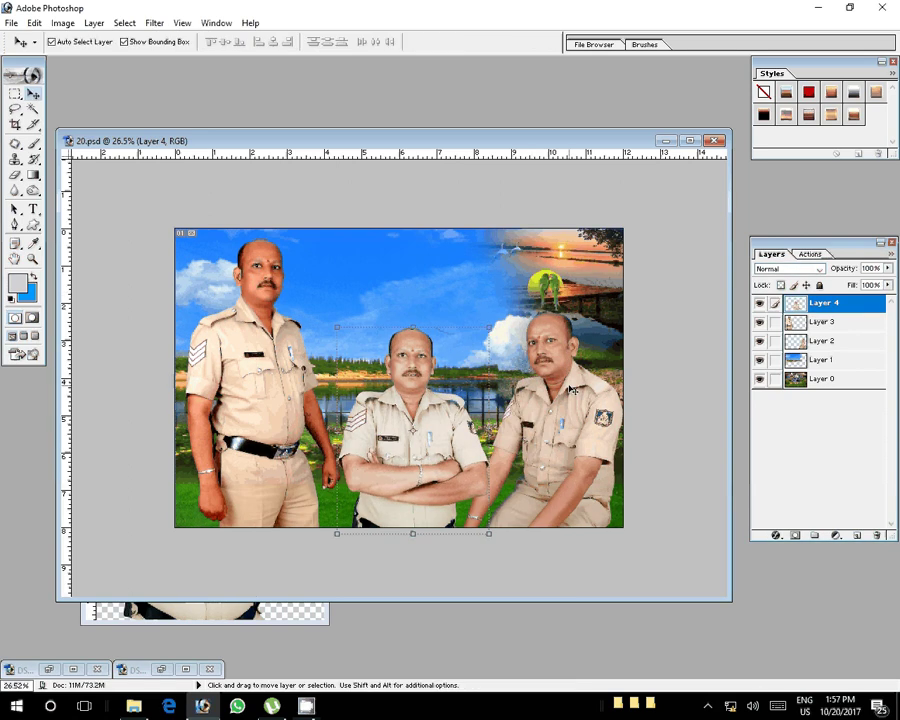
Step: Nudge the seated and middle men slightly, then flatten the image
left_click_drag(573, 391, 593, 391)
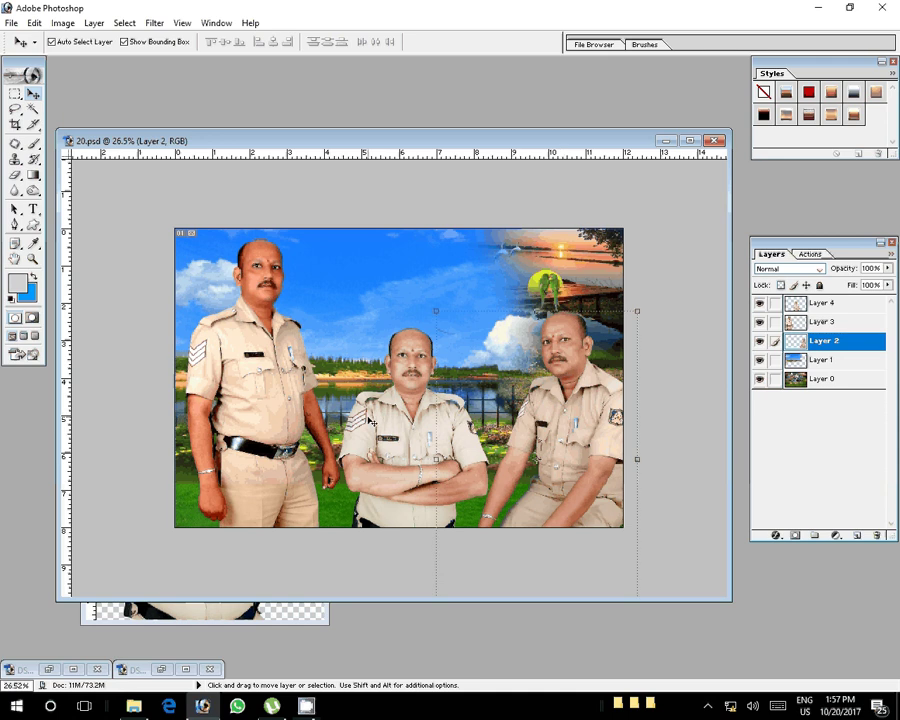
left_click_drag(370, 422, 375, 426)
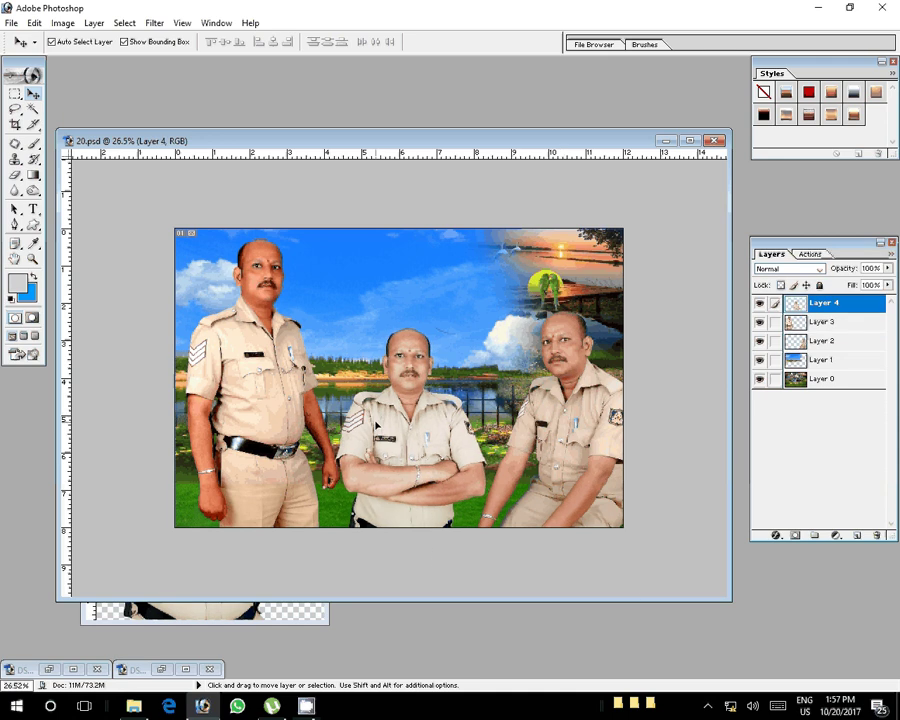
left_click(94, 23)
left_click(99, 442)
Step: Resize the image to 12 × 8 inches at 200 pixels/inch (2400 × 1600 px)
key("ctrl+alt+i")
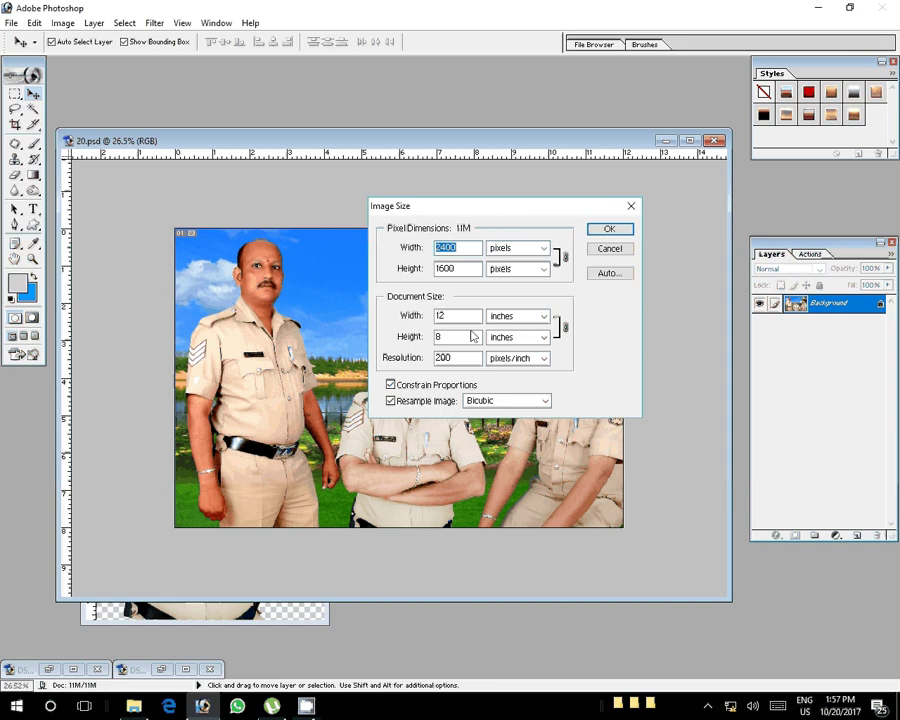
double_click(453, 317)
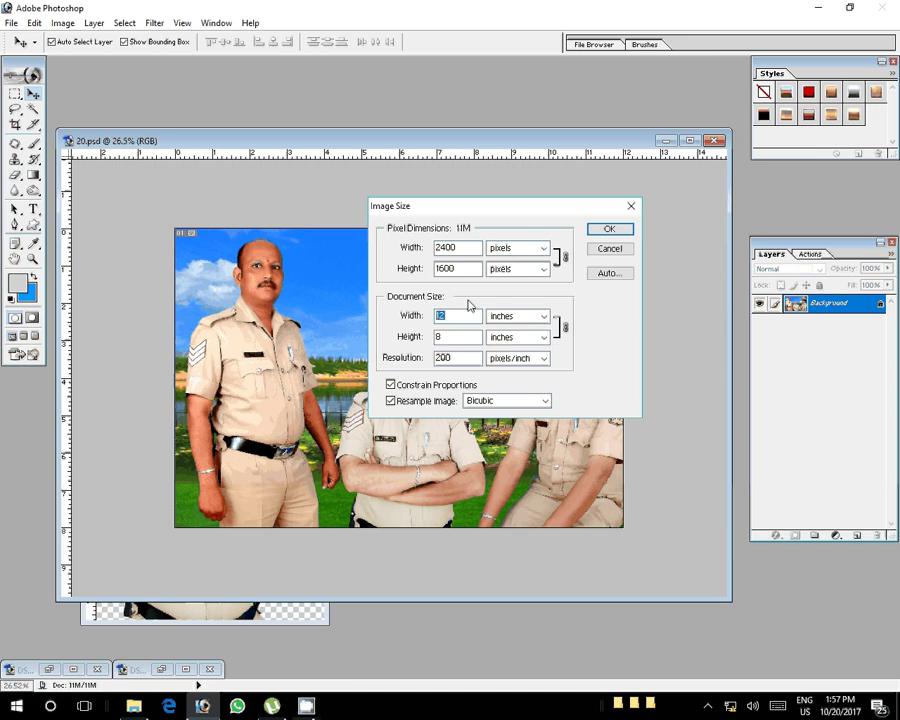
left_click(458, 357)
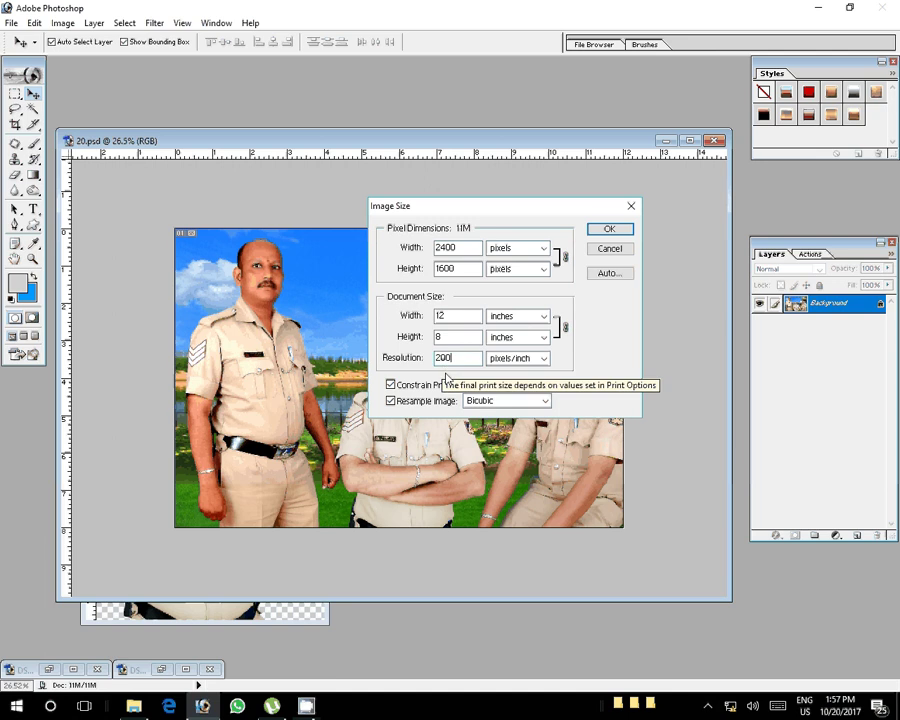
left_click(609, 229)
key("shift")
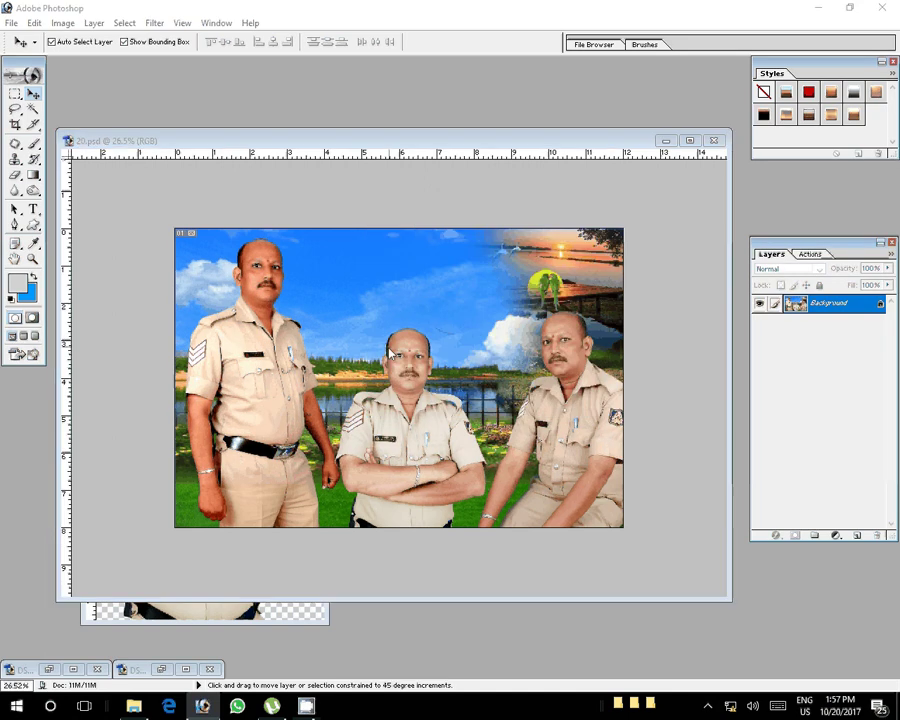
Step: In Save As, choose JPEG format and the K:\18-10-2017 folder
key("ctrl+shift+s")
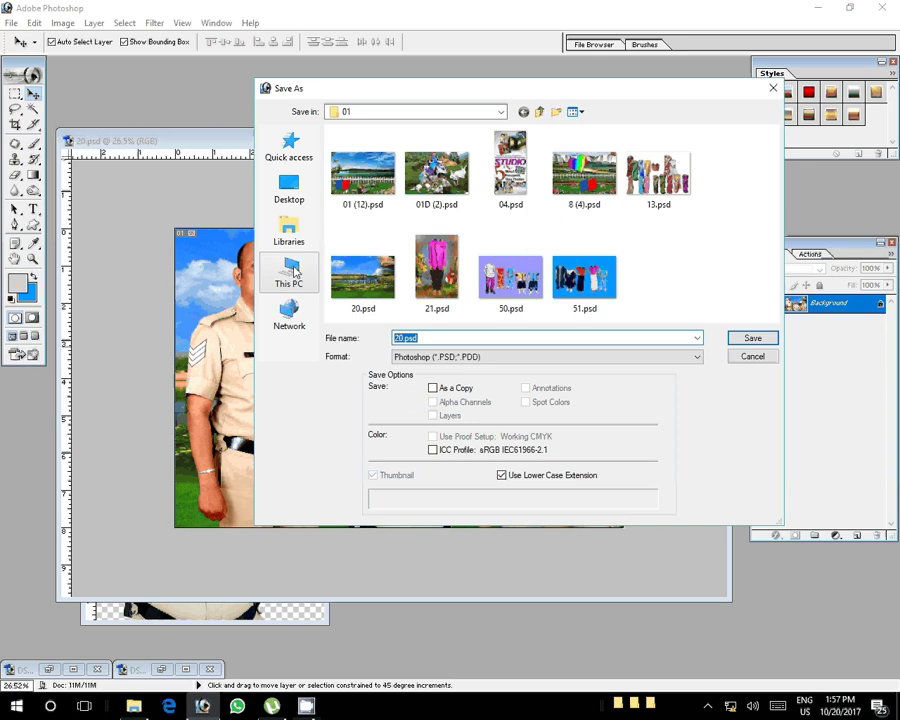
left_click(291, 268)
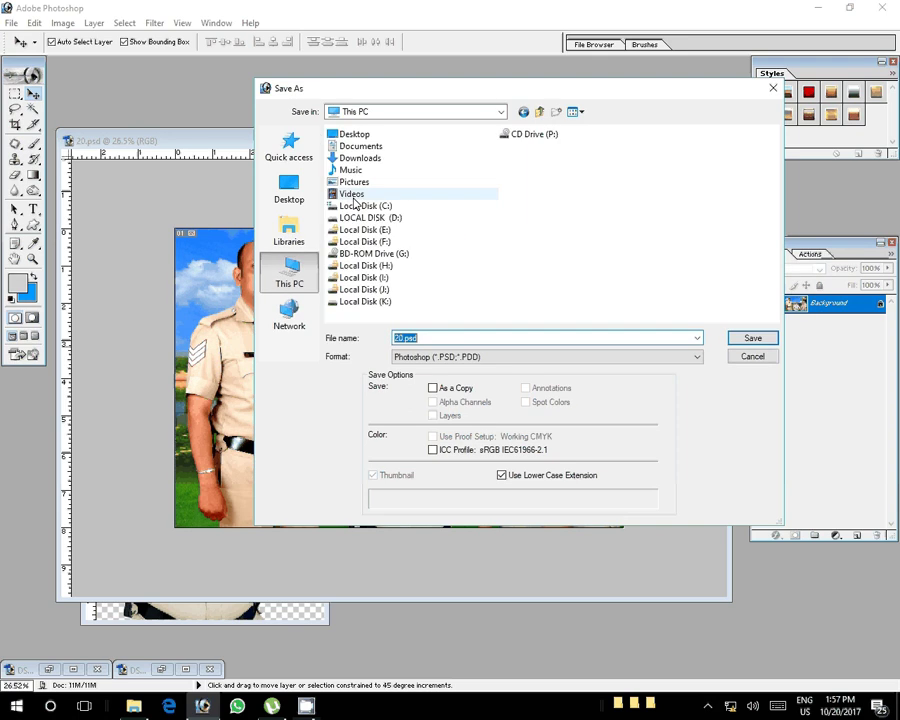
left_click(360, 301)
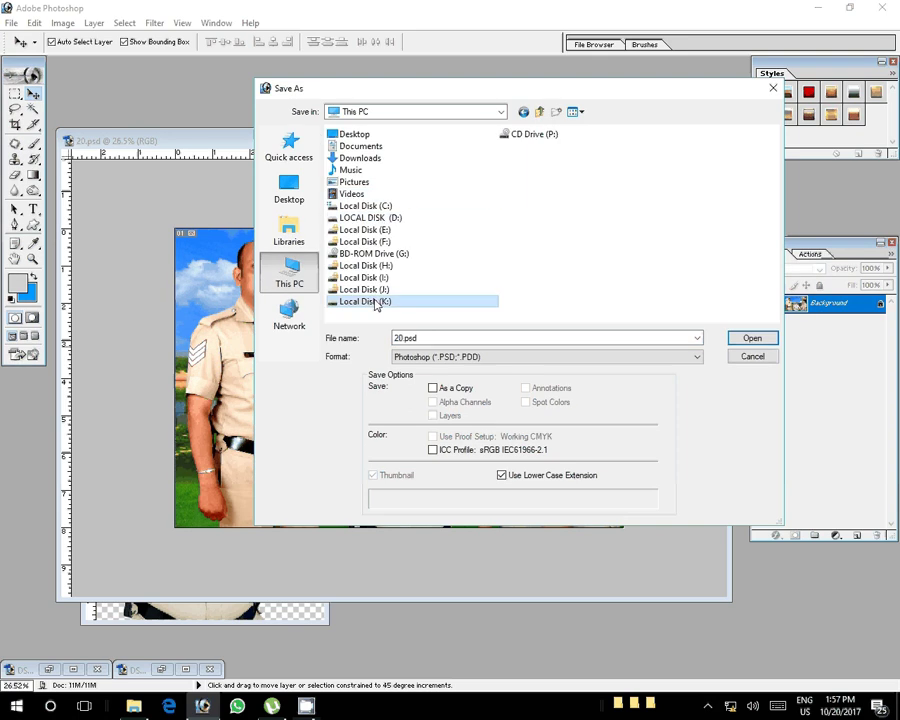
left_click(757, 340)
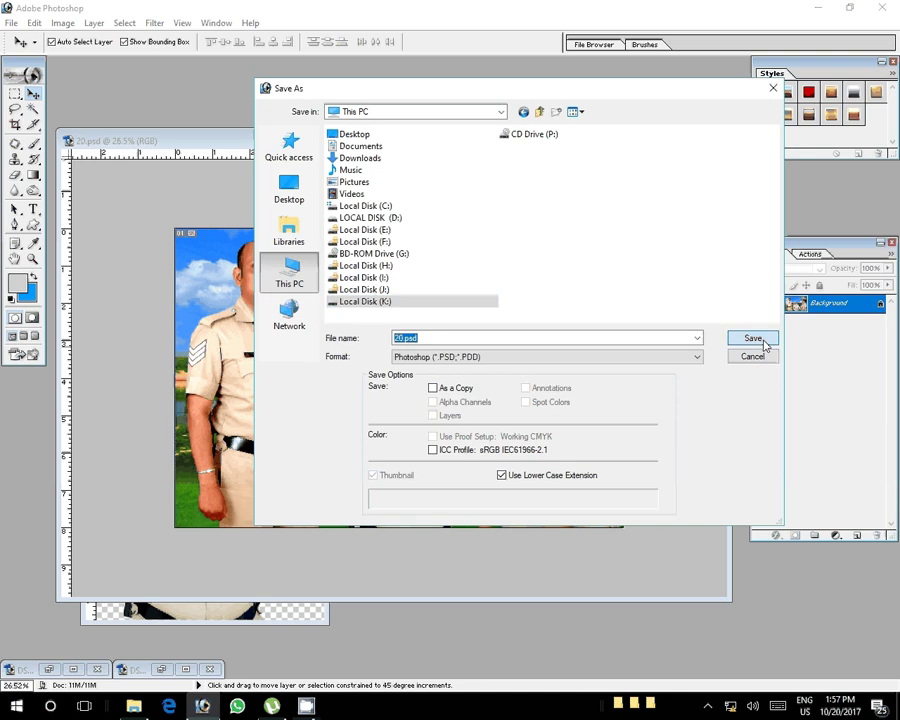
left_click(465, 357)
left_click(440, 428)
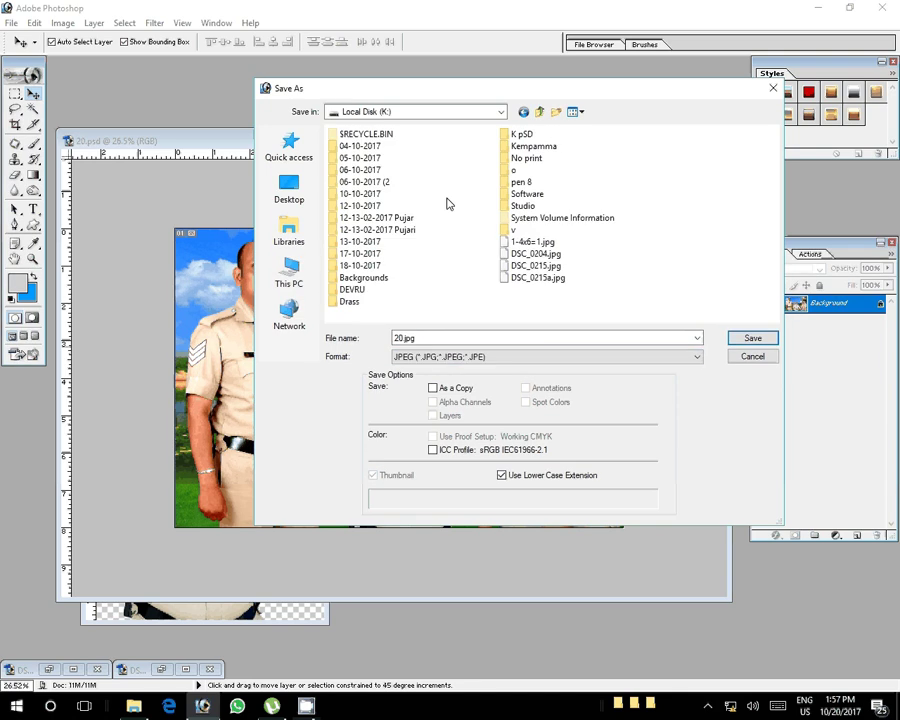
left_click(362, 266)
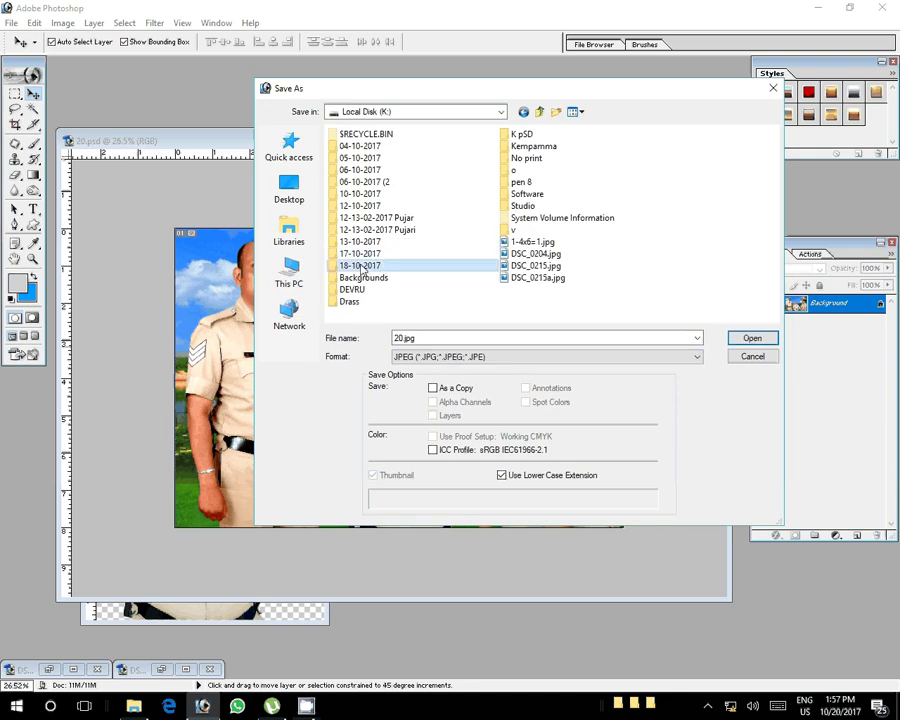
left_click(750, 338)
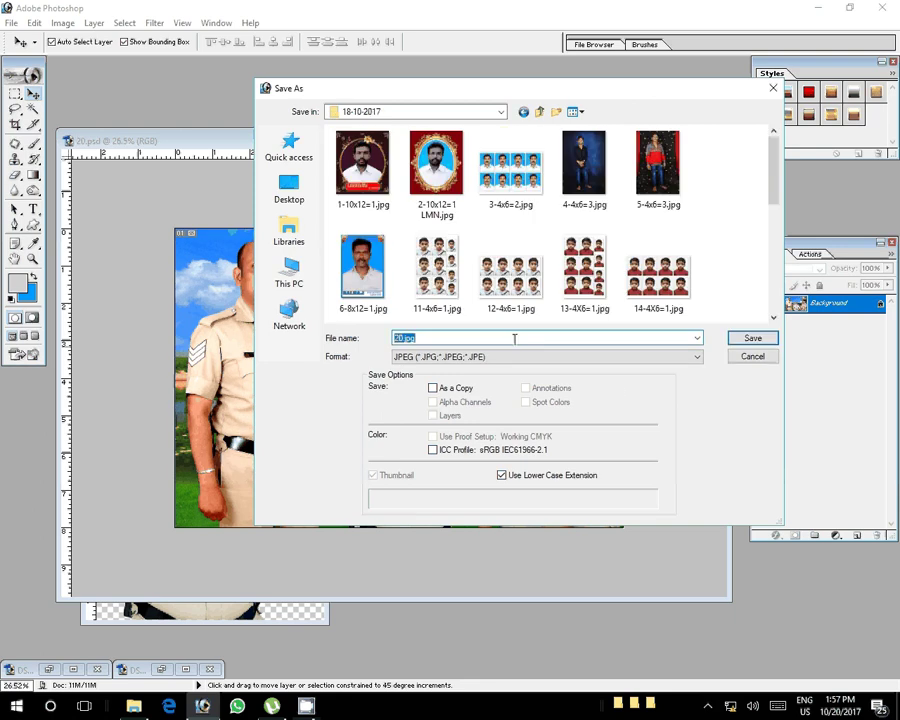
Step: Name the file 15-8x12=1 and save it as JPEG
left_click(576, 111)
left_click(482, 192)
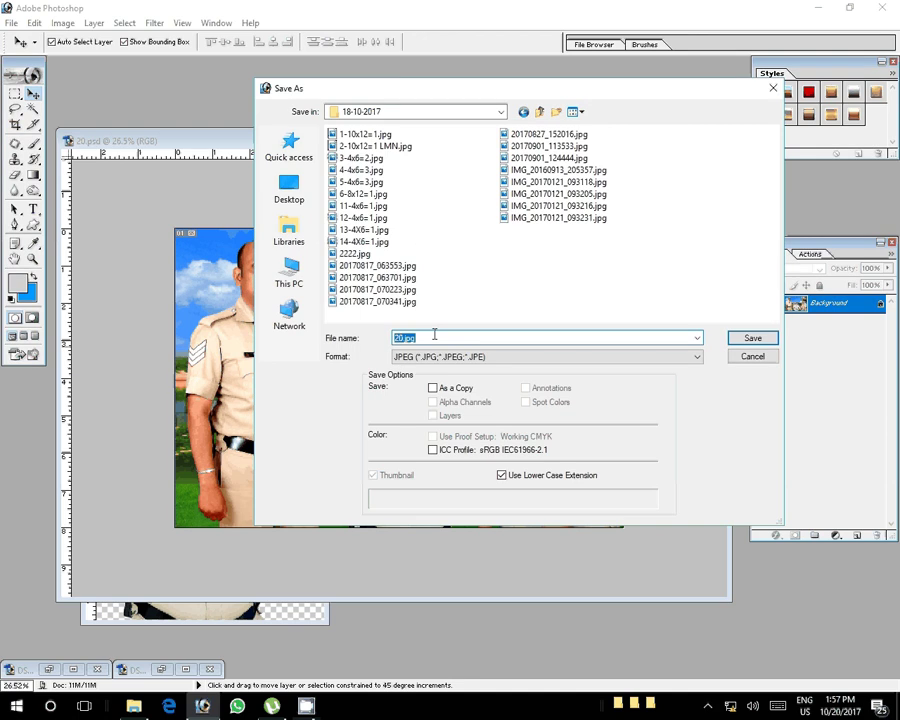
left_click(446, 337)
left_click_drag(446, 337, 329, 340)
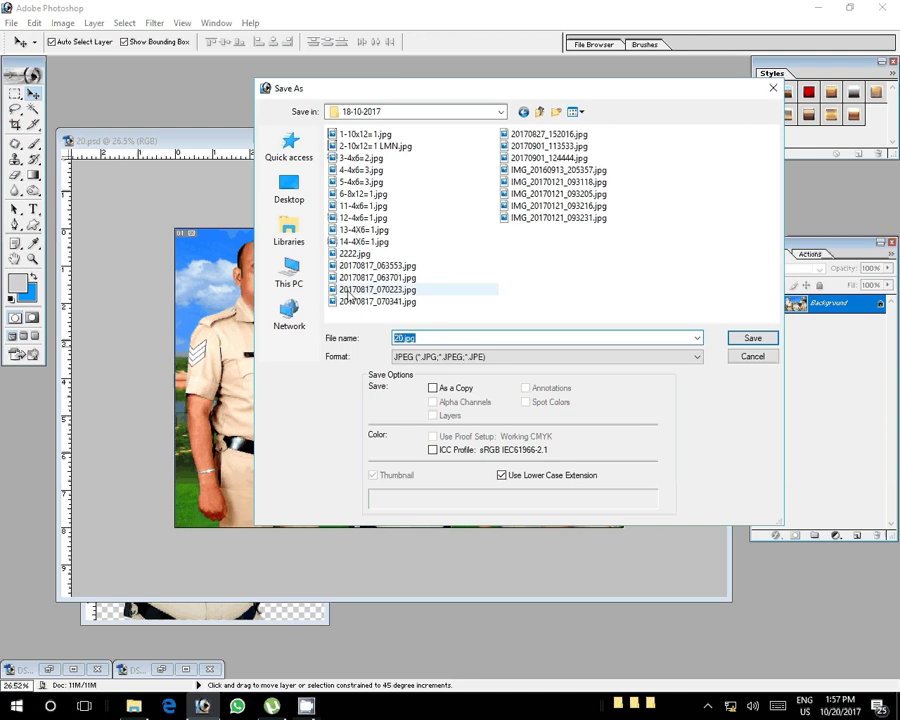
type("15")
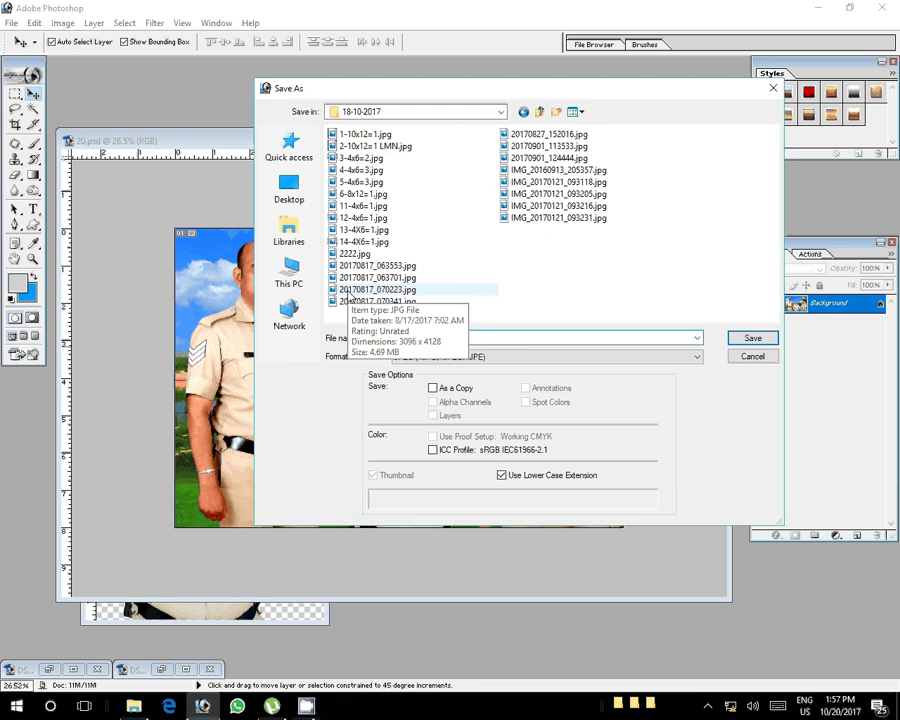
type("-8x")
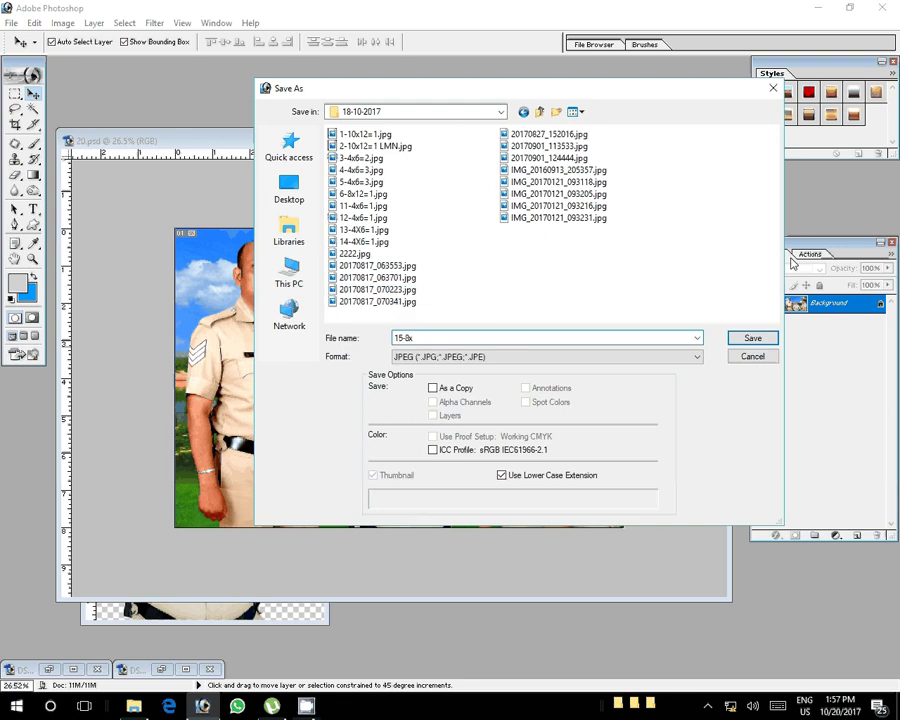
type("12=1")
key("Return")
key("Return")
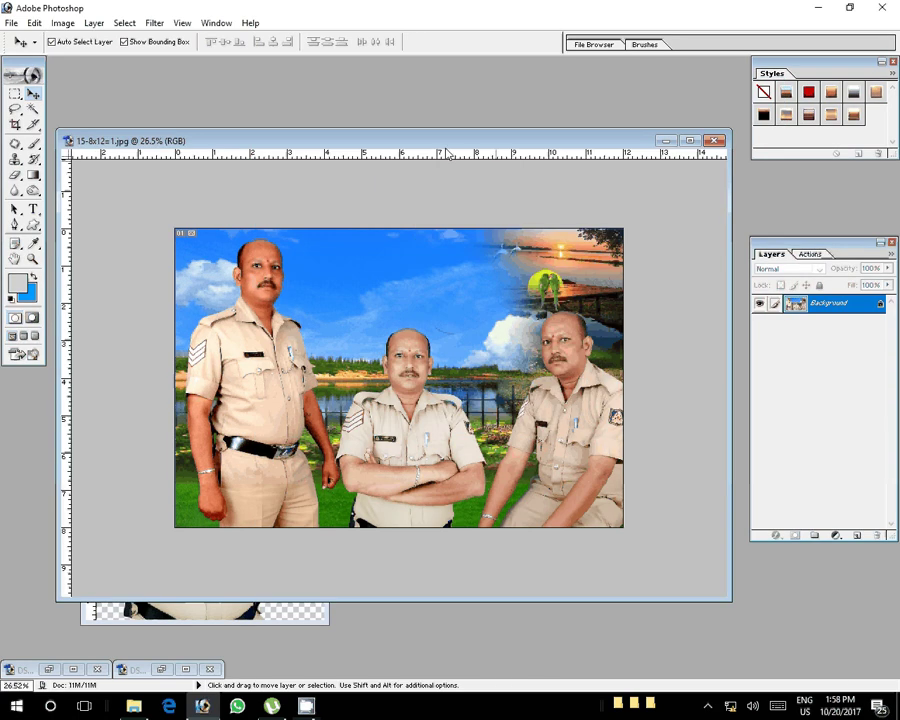
Step: Close the saved JPEG and open 01 (12).psd from File Explorer
left_click(717, 143)
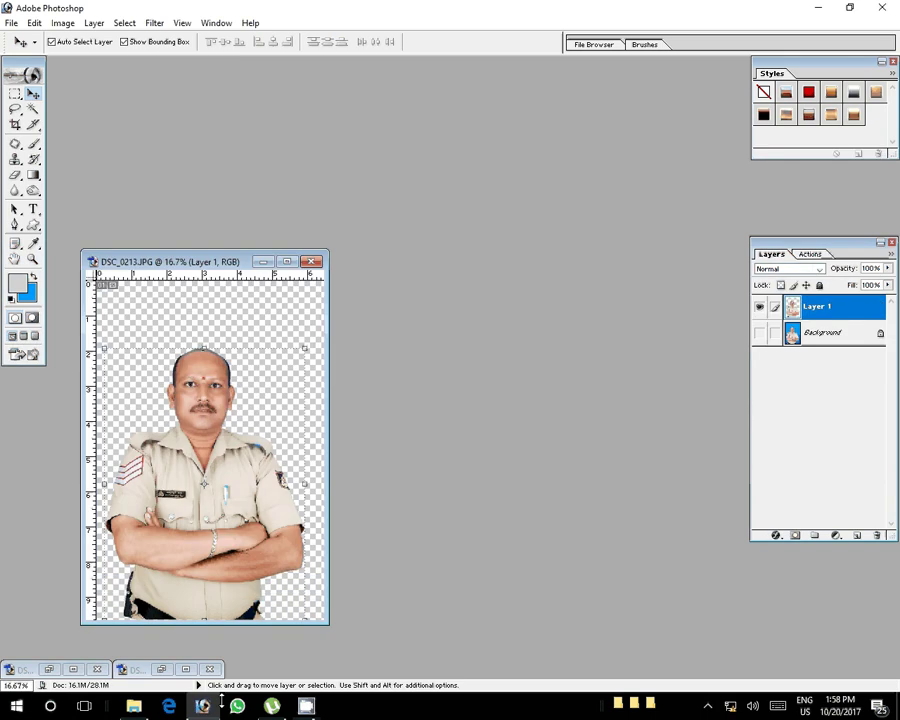
left_click(134, 707)
left_click_drag(432, 250, 644, 572)
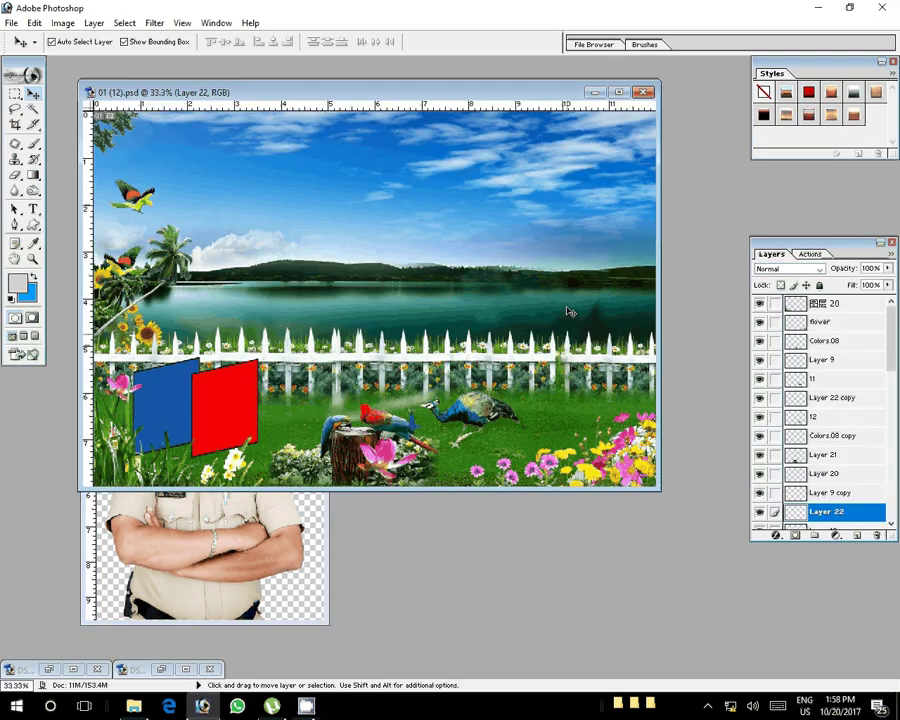
Step: Move the blue and red frames up into the sky and enlarge them to 188.2%
left_click(219, 395)
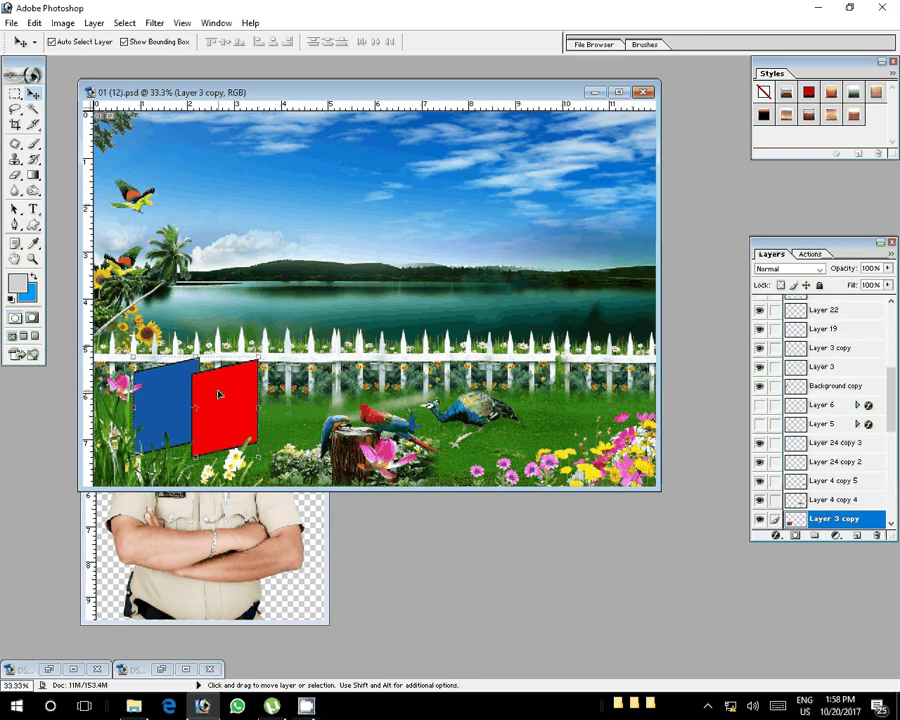
left_click_drag(219, 395, 285, 220)
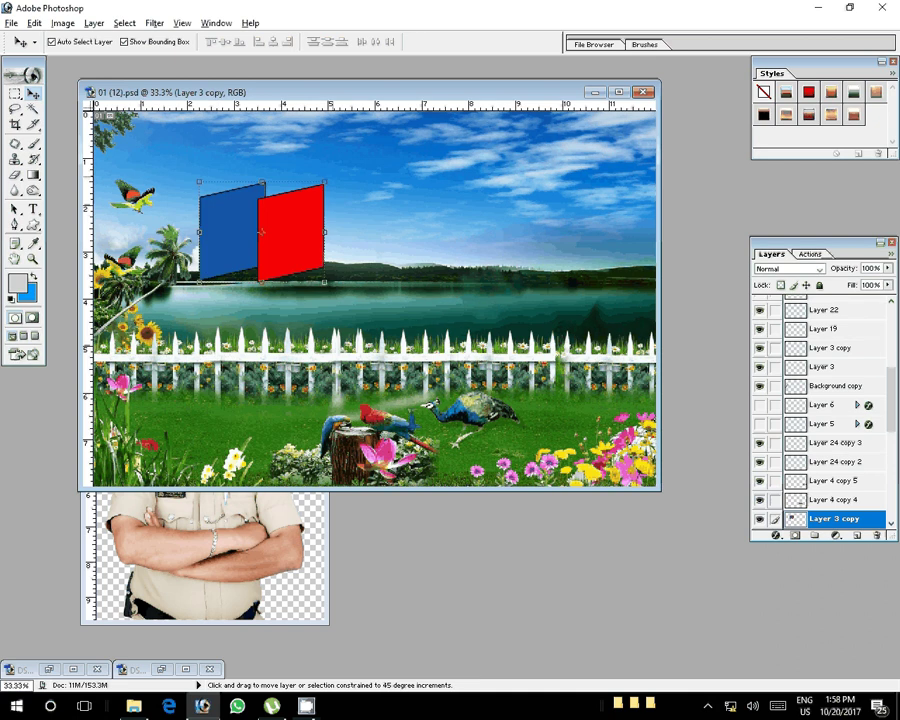
left_click_drag(324, 183, 379, 131)
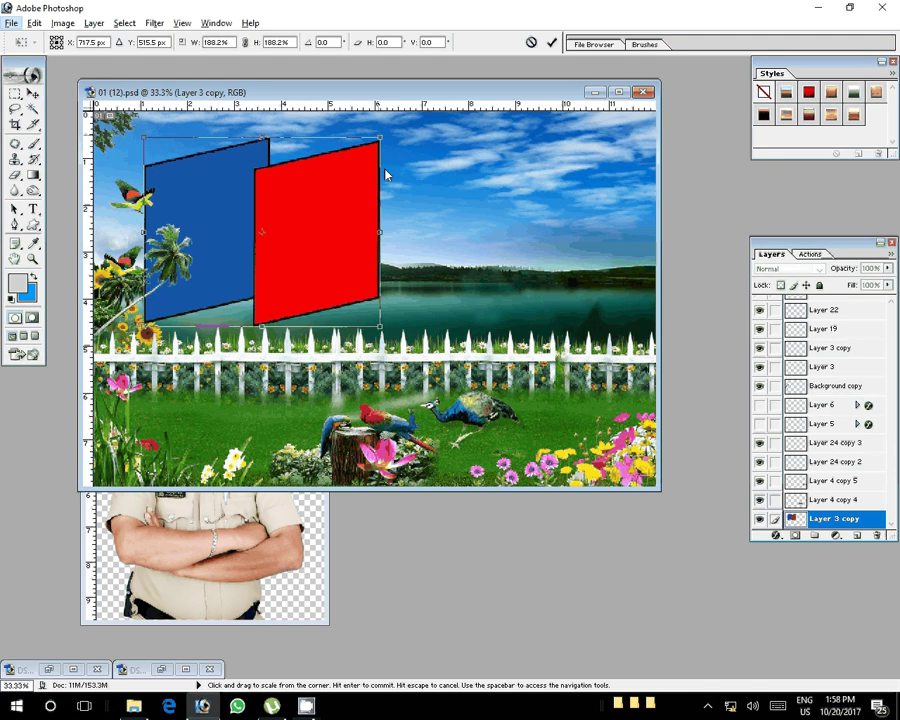
key("Return")
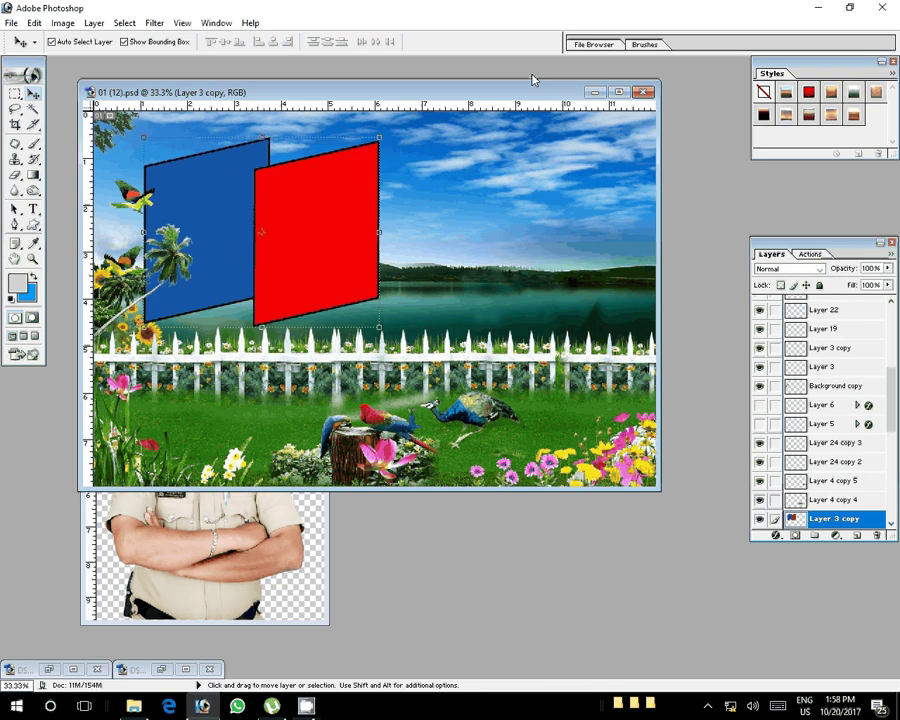
left_click_drag(533, 80, 593, 90)
left_click(181, 408)
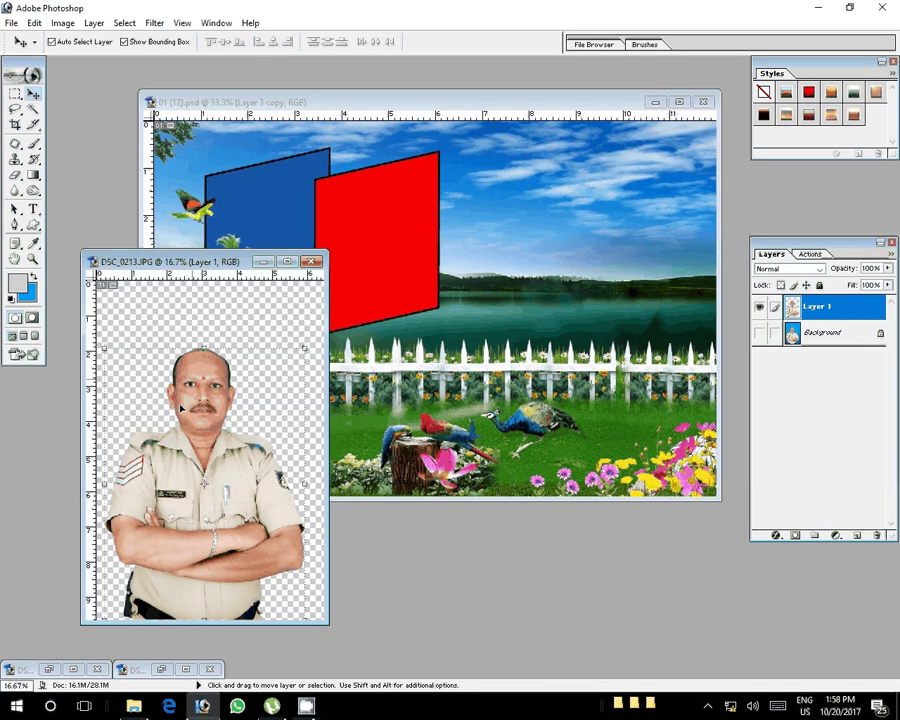
Step: Paste the DSC_0213 officer into the red frame, scaled to 46.2% to fill it
key("ctrl+a")
left_click(396, 226)
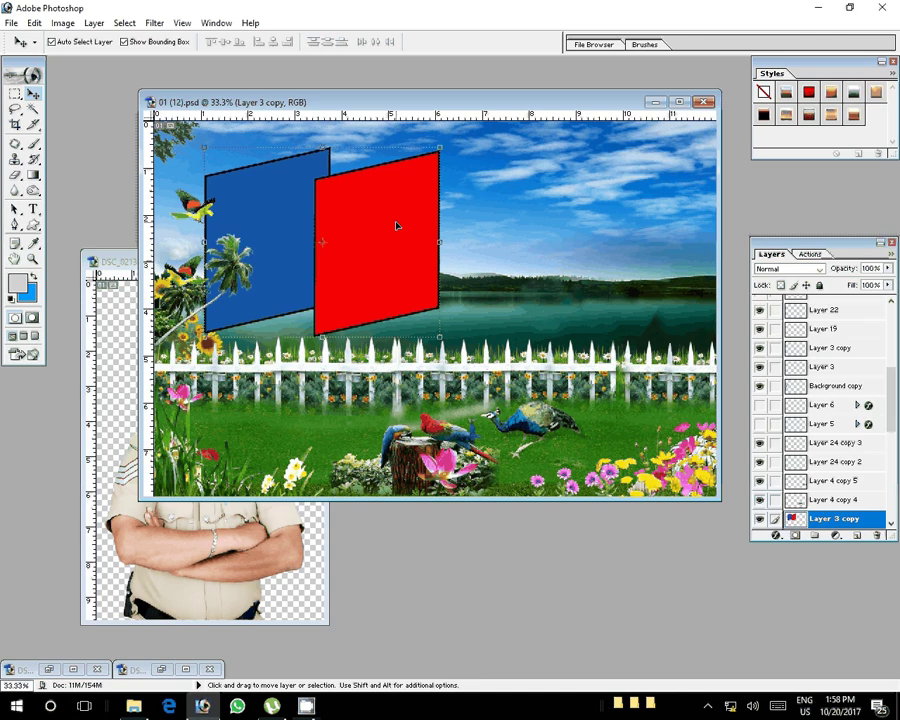
key("w")
left_click(396, 226)
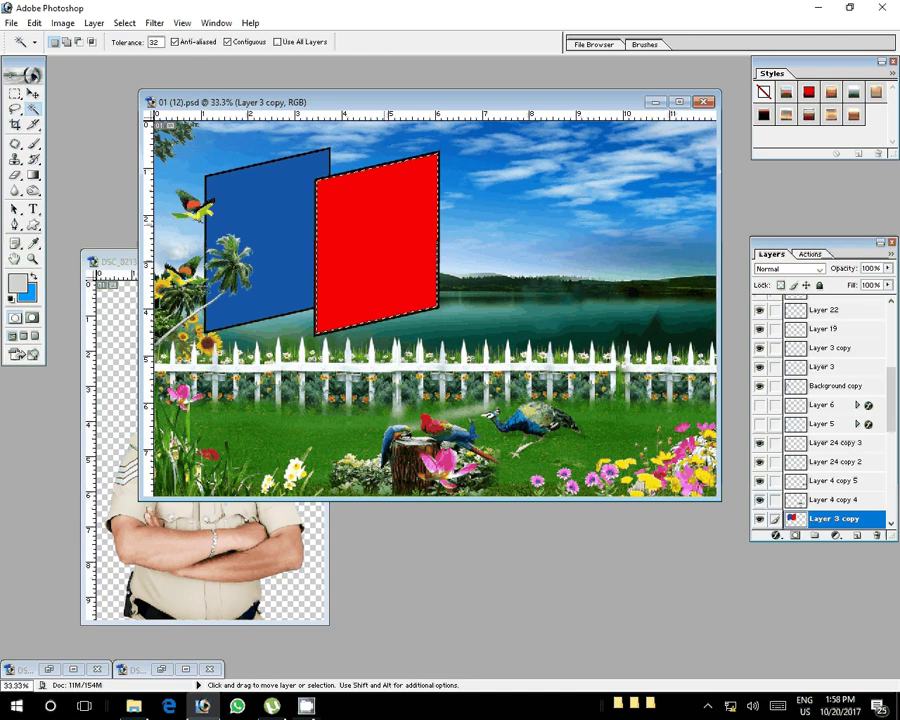
key("ctrl+shift+v")
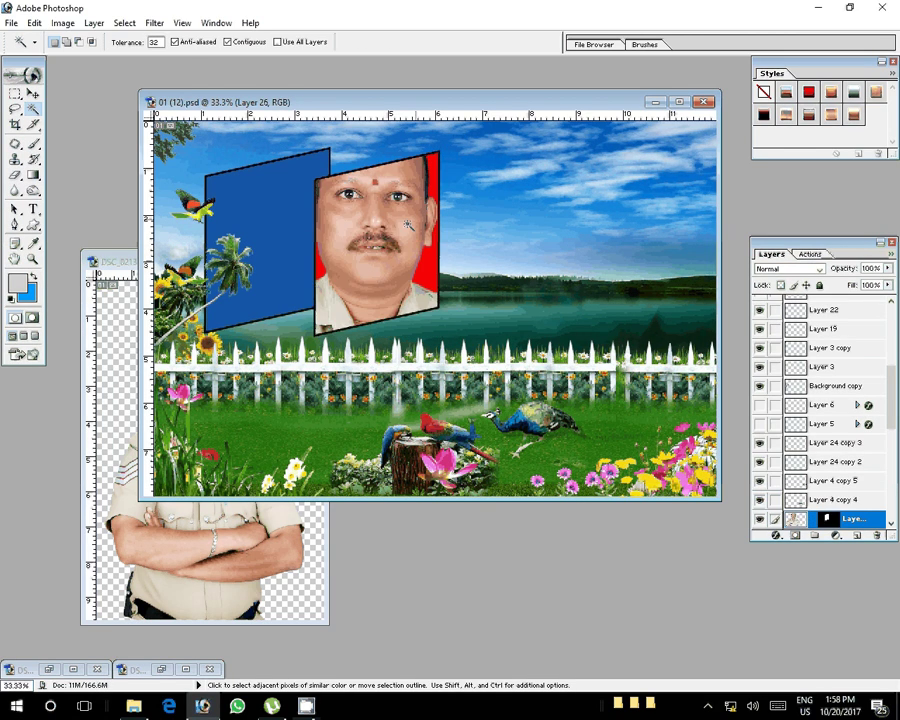
key("v")
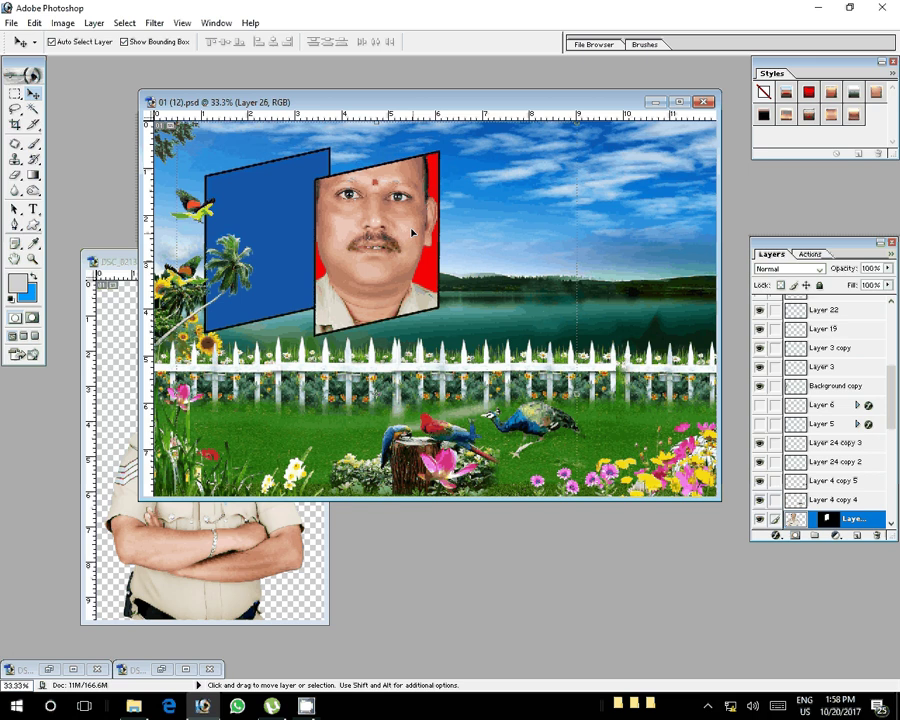
key("ctrl+t")
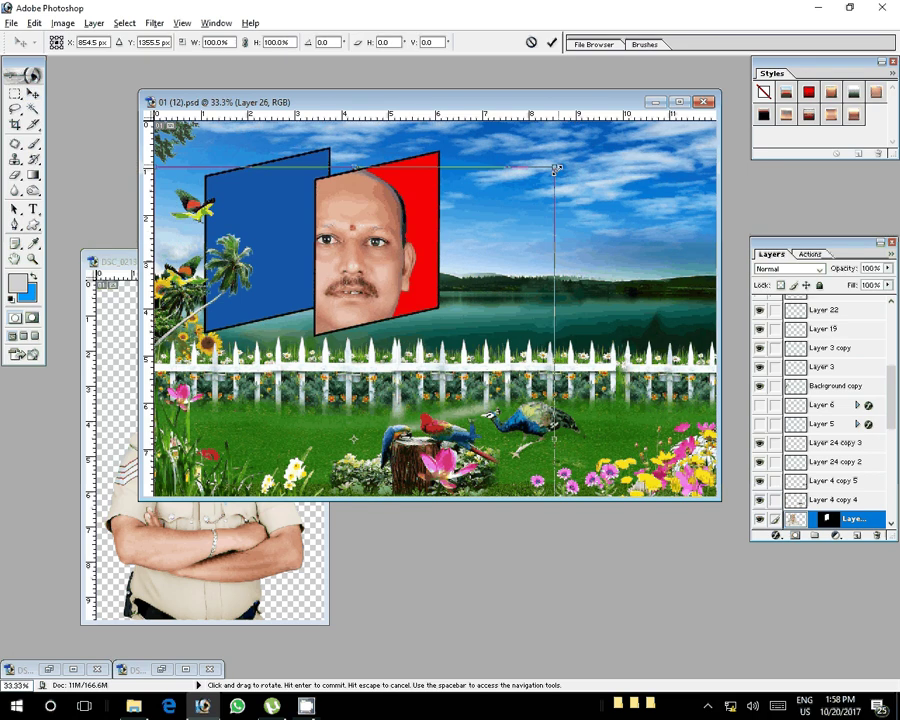
left_click_drag(556, 168, 446, 314)
left_click_drag(348, 329, 373, 186)
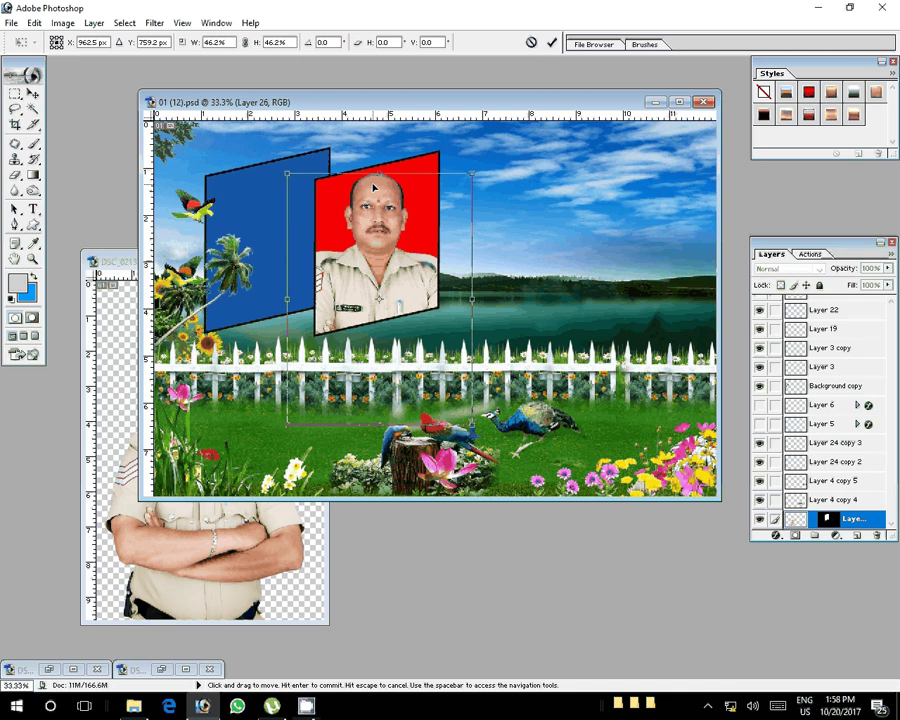
key("Return")
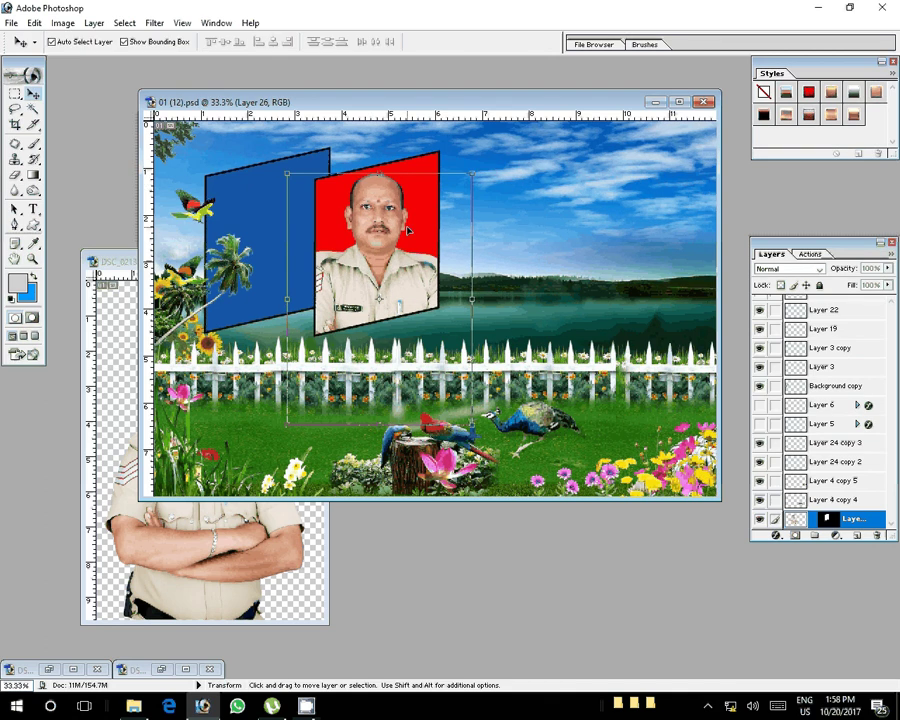
Step: Copy the DSC_0210 standing man into the composite, shrunk to about 47%
double_click(150, 665)
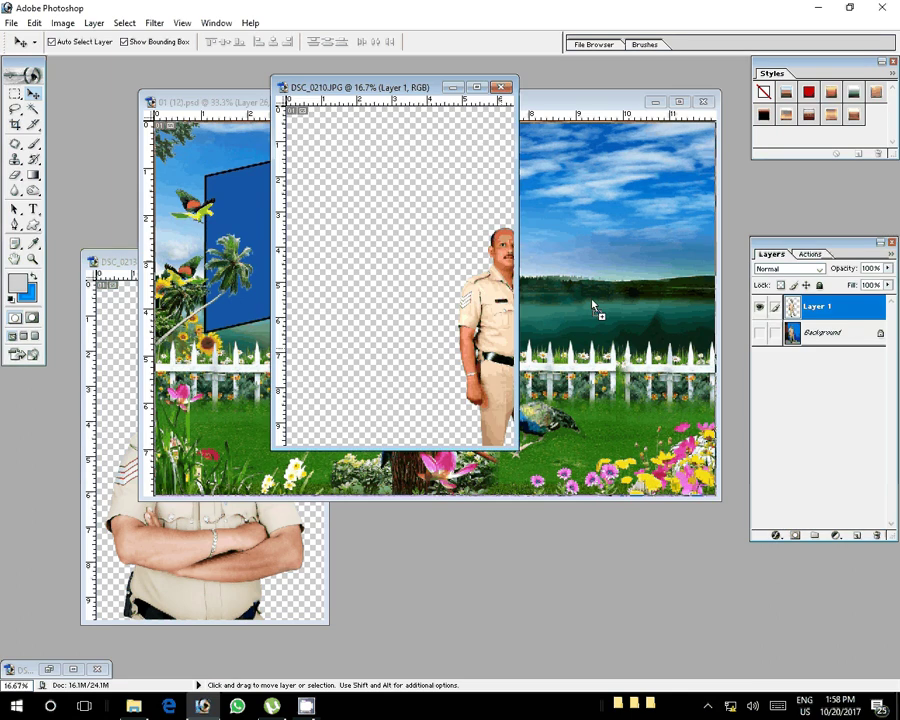
left_click_drag(594, 308, 475, 370)
key("ctrl+t")
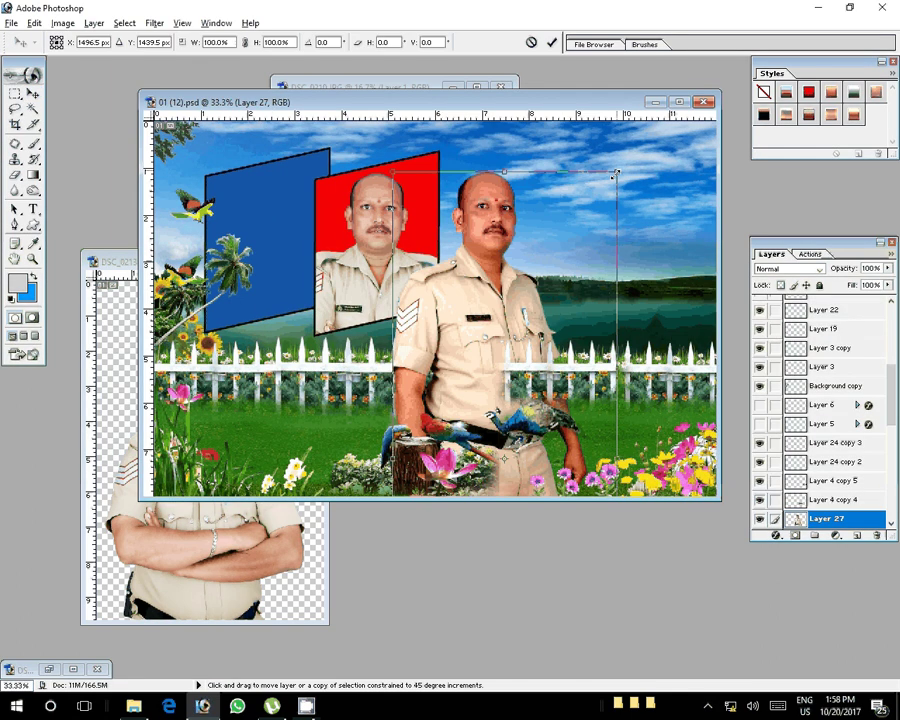
left_click_drag(615, 172, 557, 323)
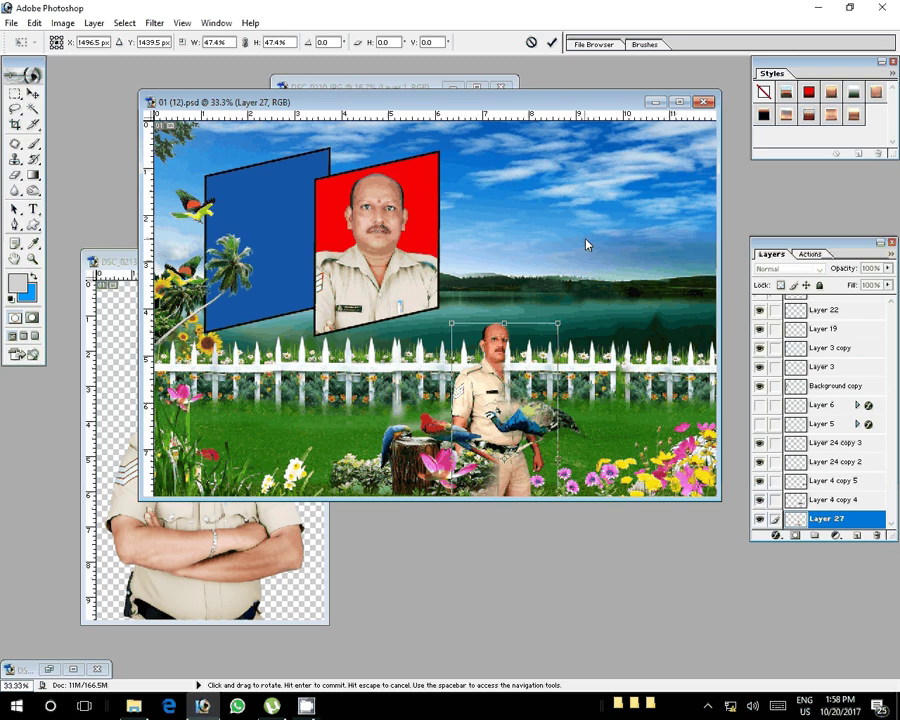
key("Return")
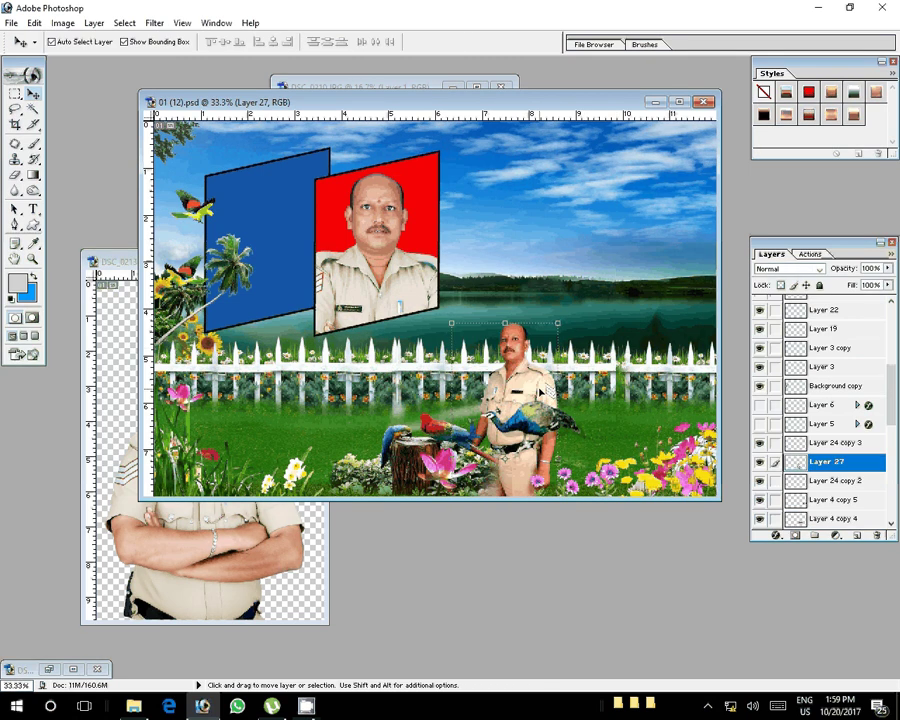
Step: Raise the standing man's layer three levels, place him at right, enlarged to 117.8%
key("ctrl+bracketright")
key("ctrl+bracketright")
key("ctrl+bracketright")
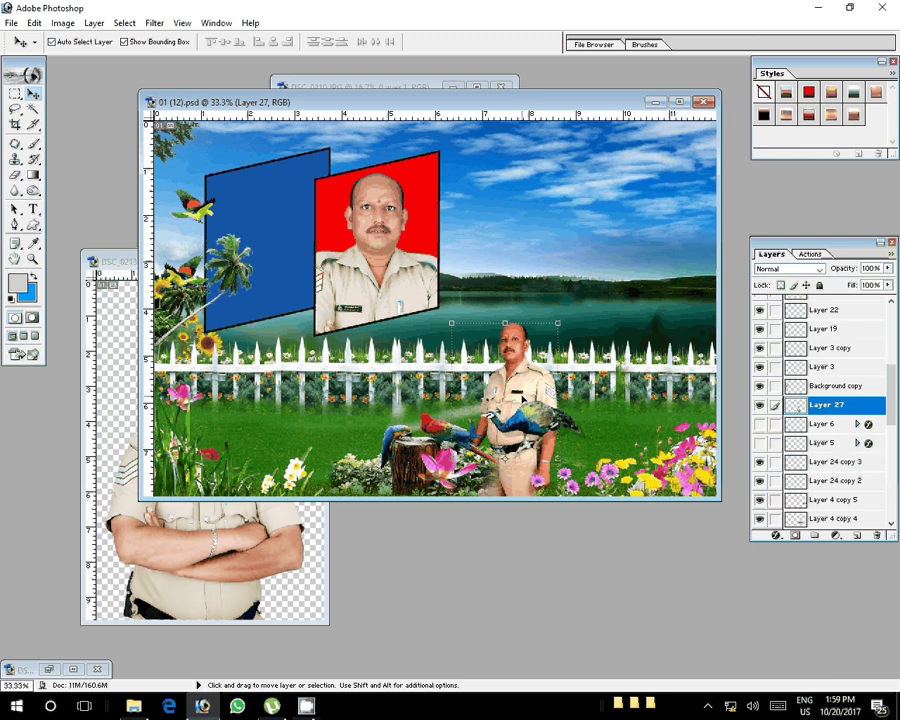
key("ctrl+bracketright")
key("ctrl+bracketright")
key("ctrl+bracketright")
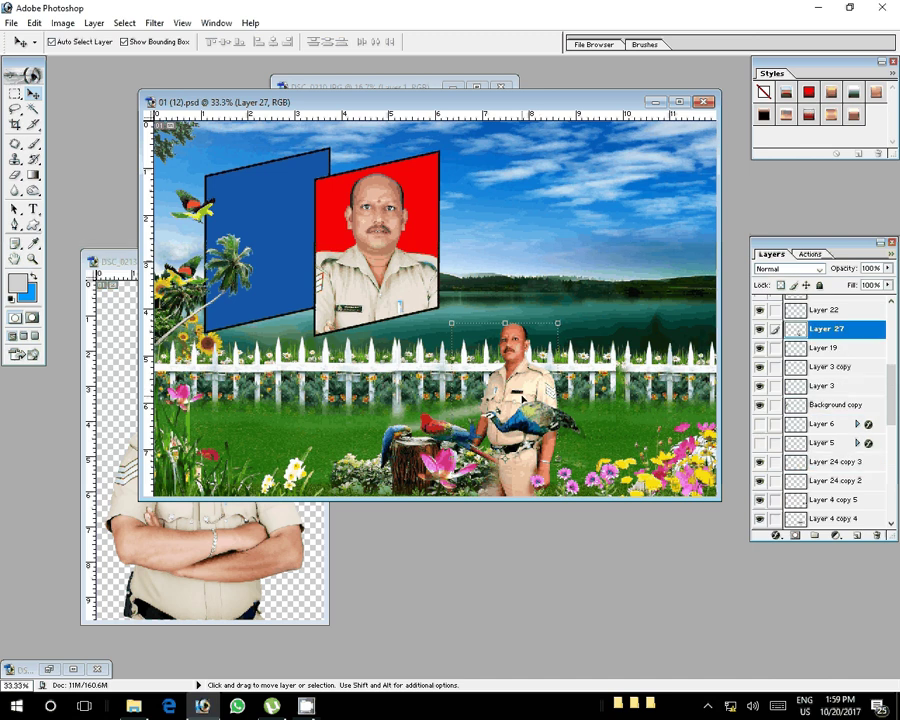
key("ctrl+bracketright")
key("ctrl+bracketright")
key("ctrl+bracketright")
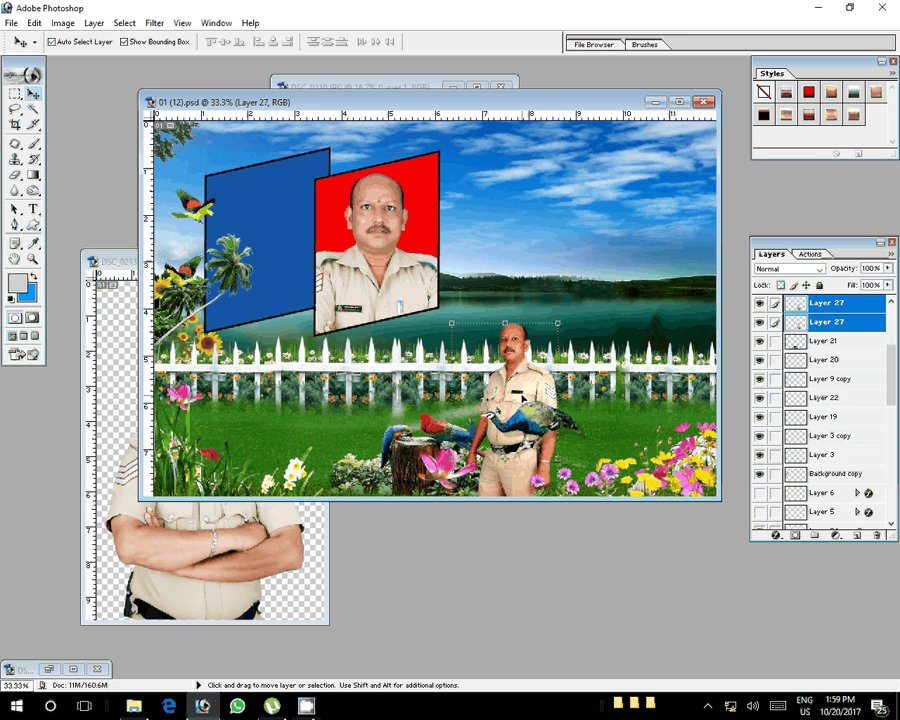
left_click_drag(522, 398, 645, 253)
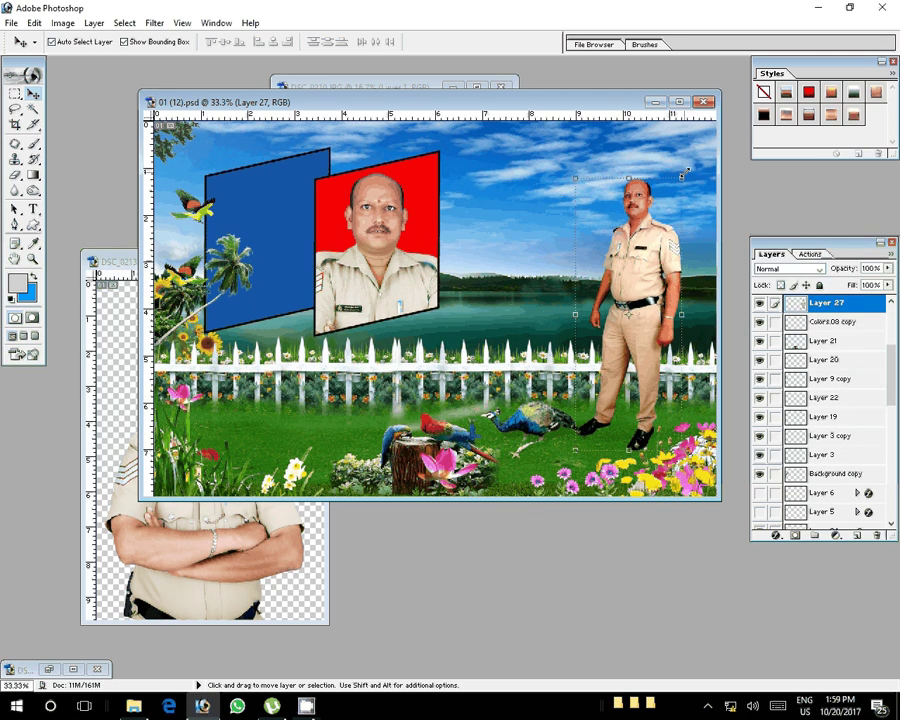
left_click_drag(686, 171, 704, 135)
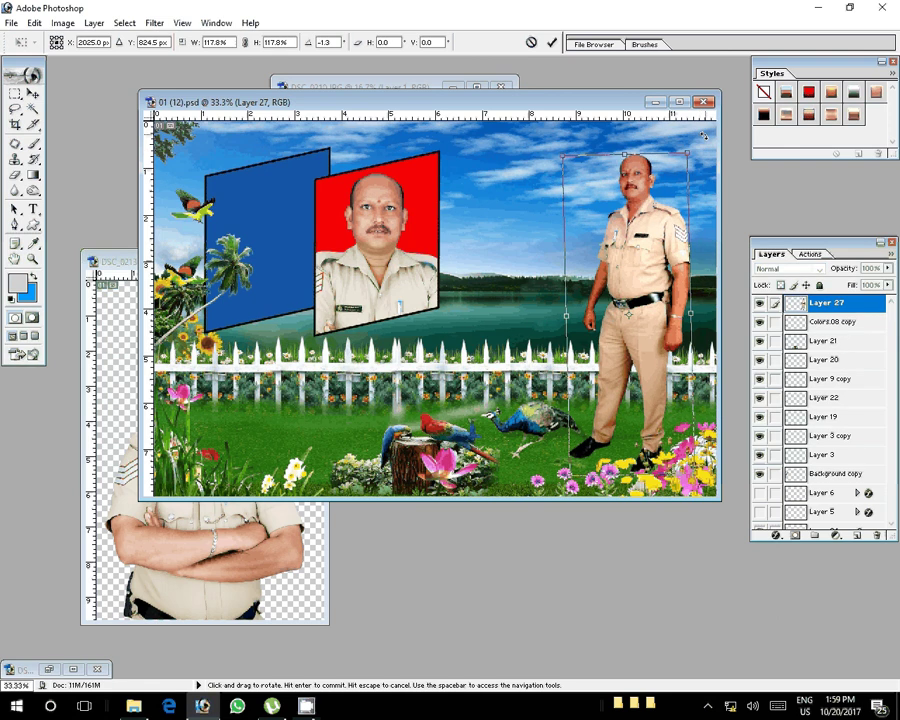
key("Return")
left_click_drag(637, 262, 638, 275)
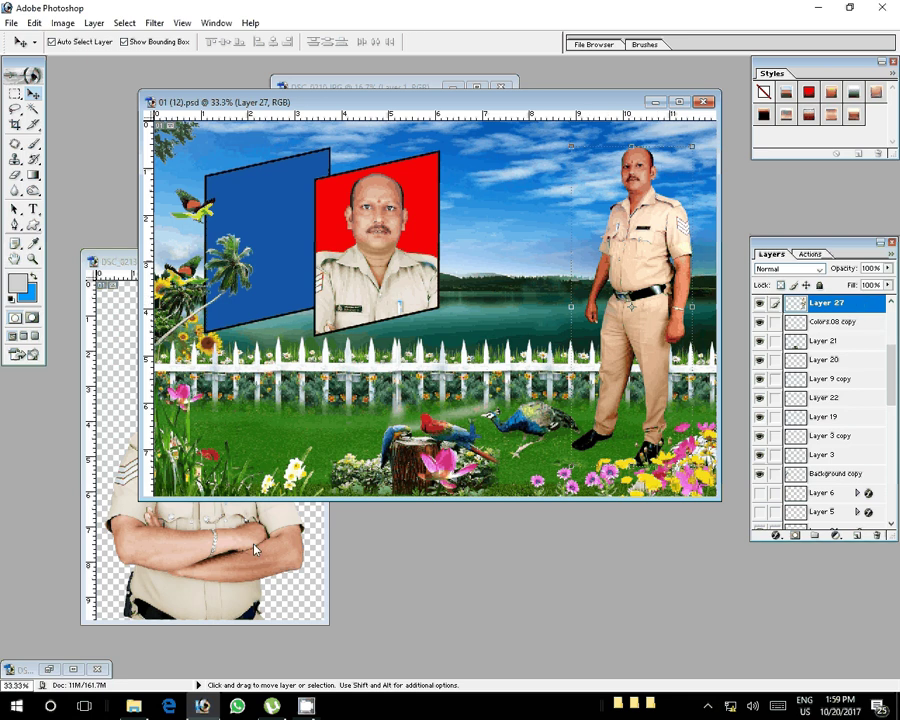
Step: Paste the man's photo into the Magic Wand selection of the blue frame and position it
left_click(50, 669)
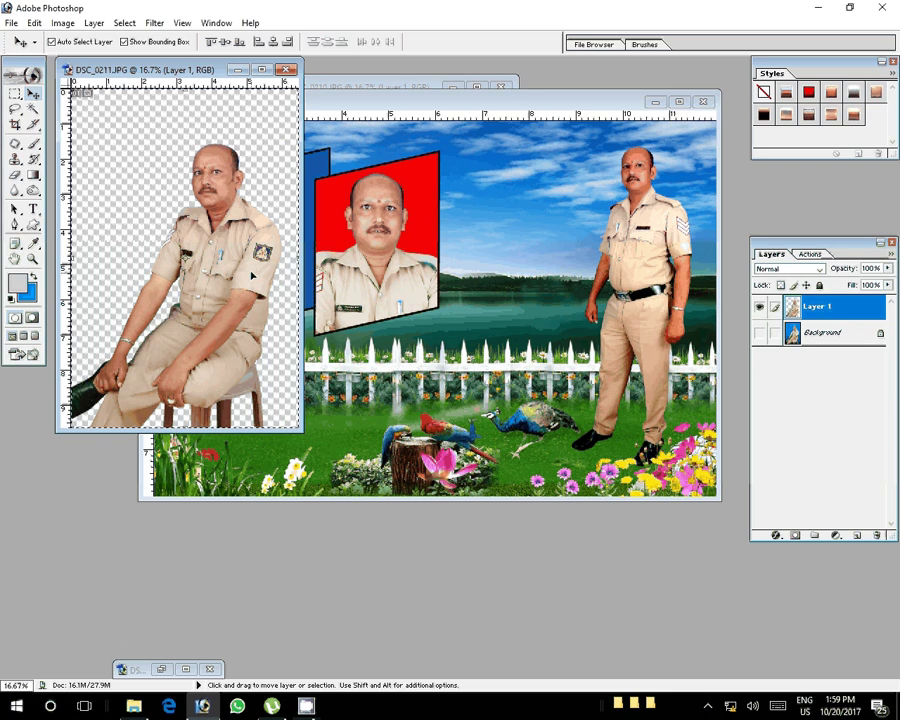
key("ctrl+Tab")
key("w")
left_click(277, 230)
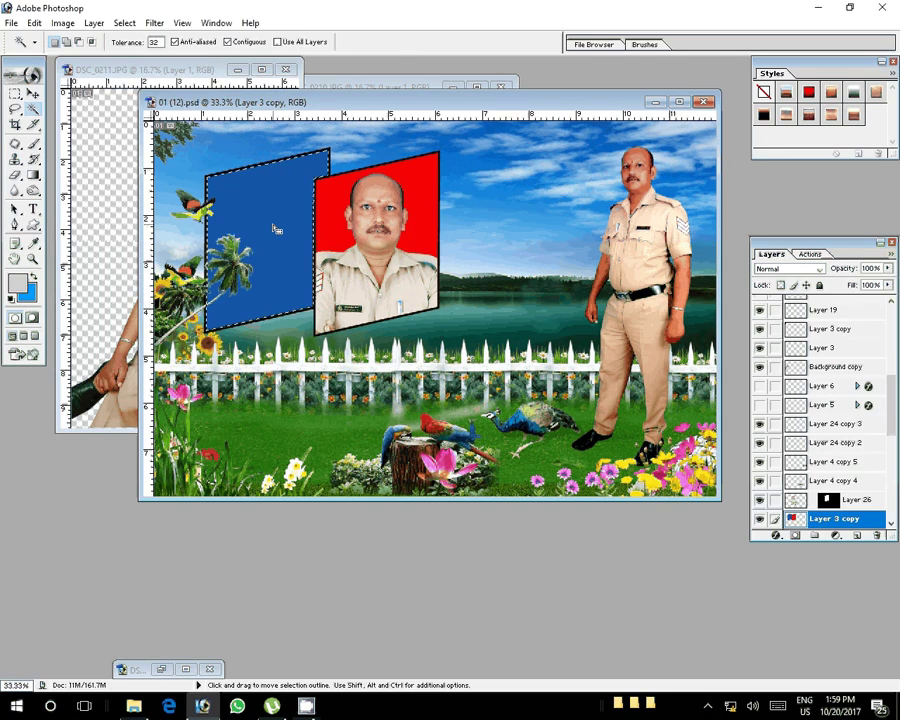
key("ctrl+shift+v")
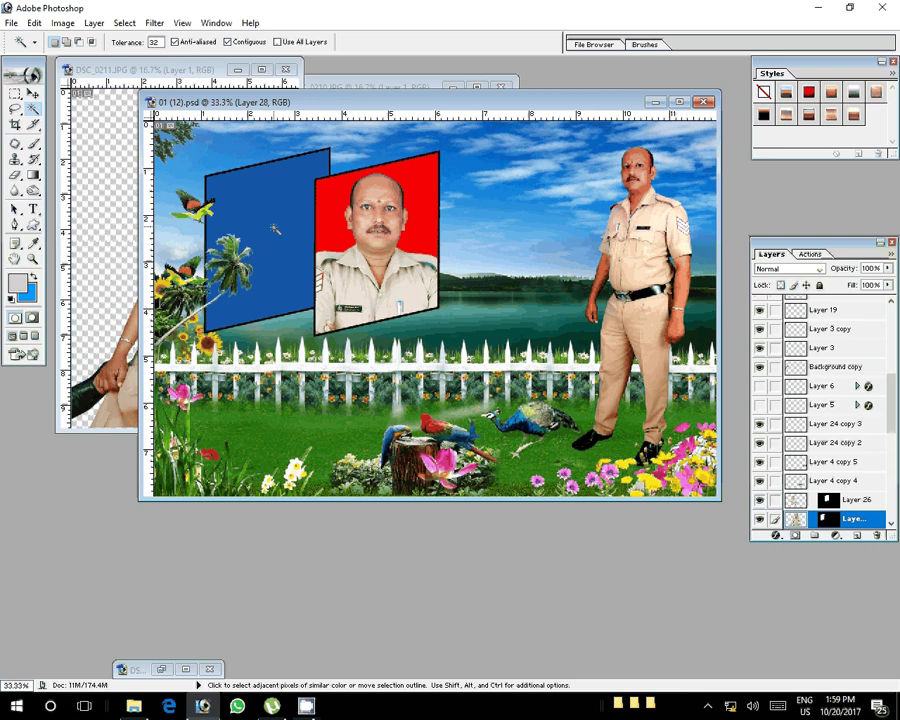
key("v")
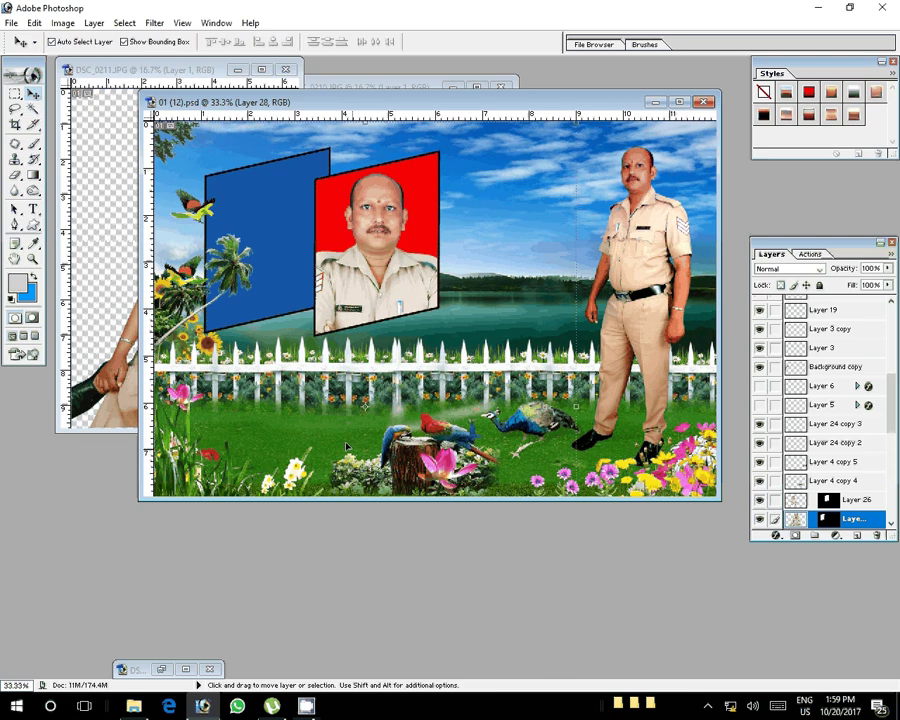
mouse_move(346, 447)
left_mouse_down()
mouse_move(226, 366)
mouse_move(308, 254)
left_mouse_up()
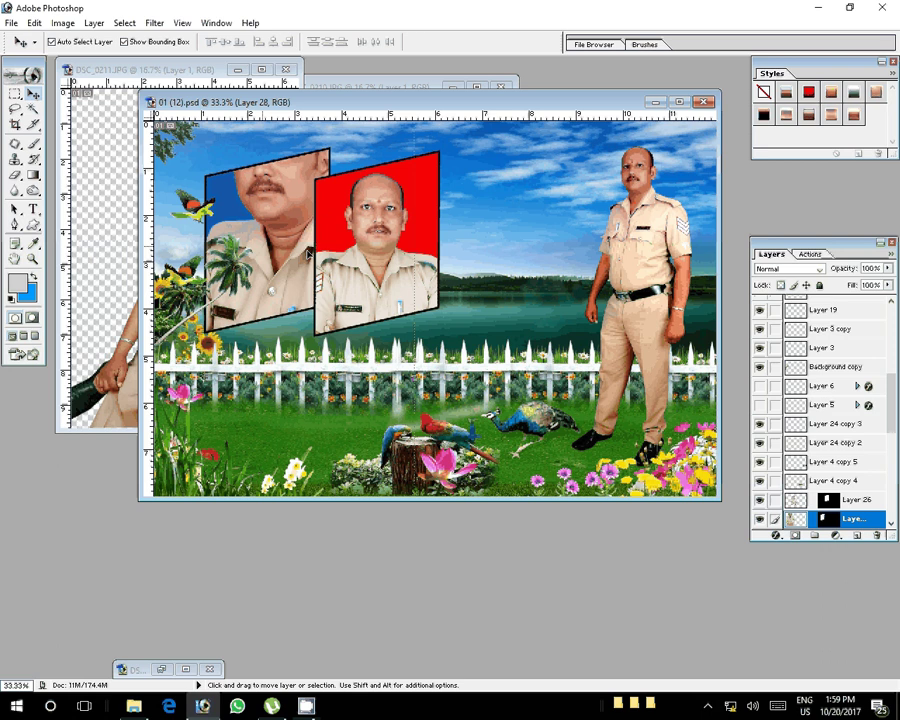
Step: Shrink the pasted photo to fit the blue frame and flip it horizontally
key("ctrl+minus")
left_click_drag(425, 158, 352, 278)
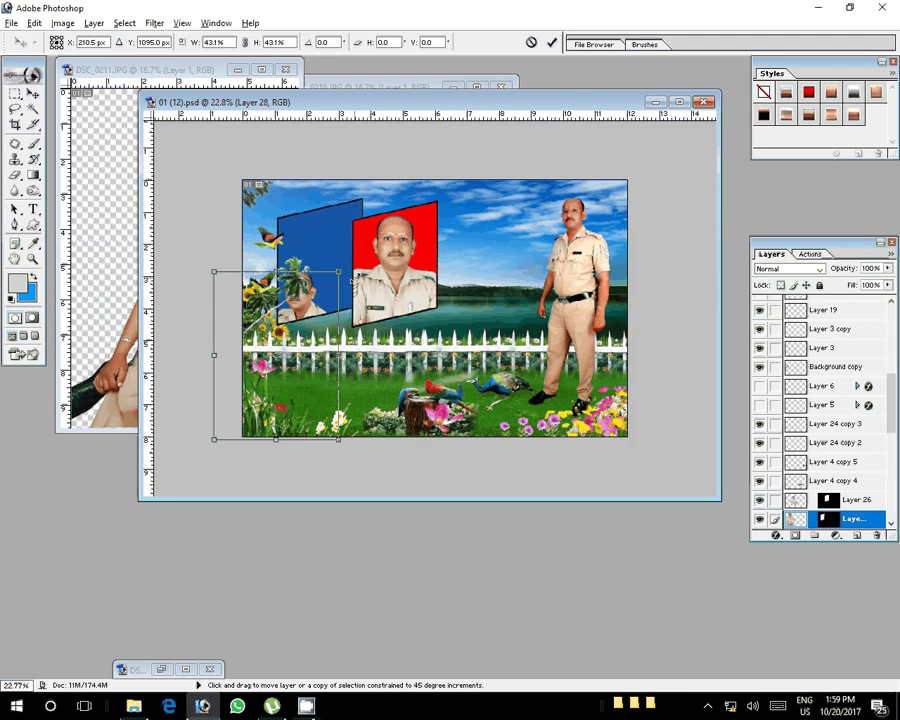
right_click(362, 246)
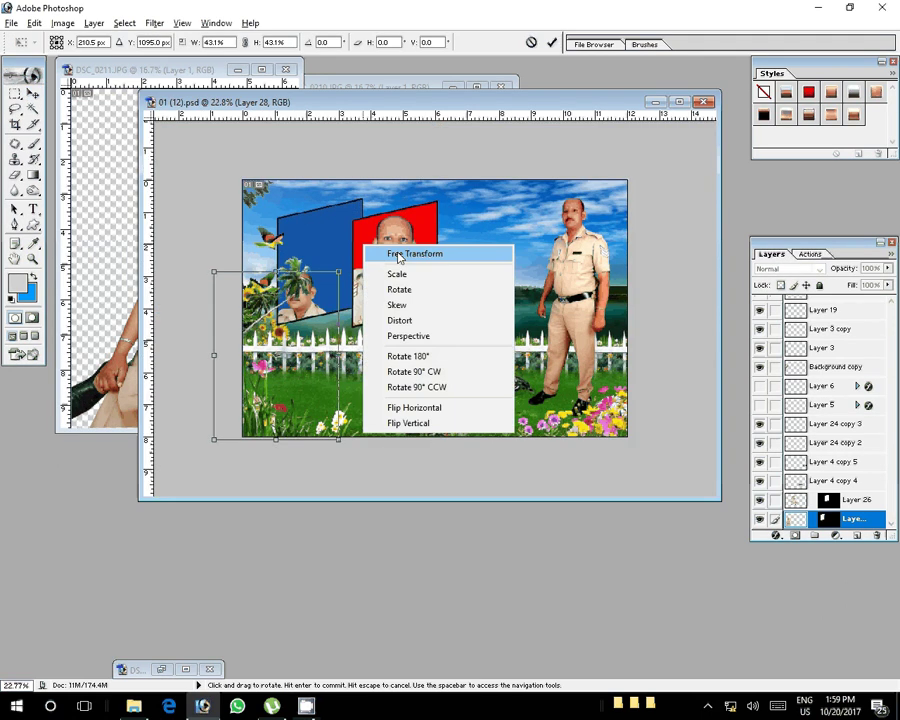
left_click(423, 407)
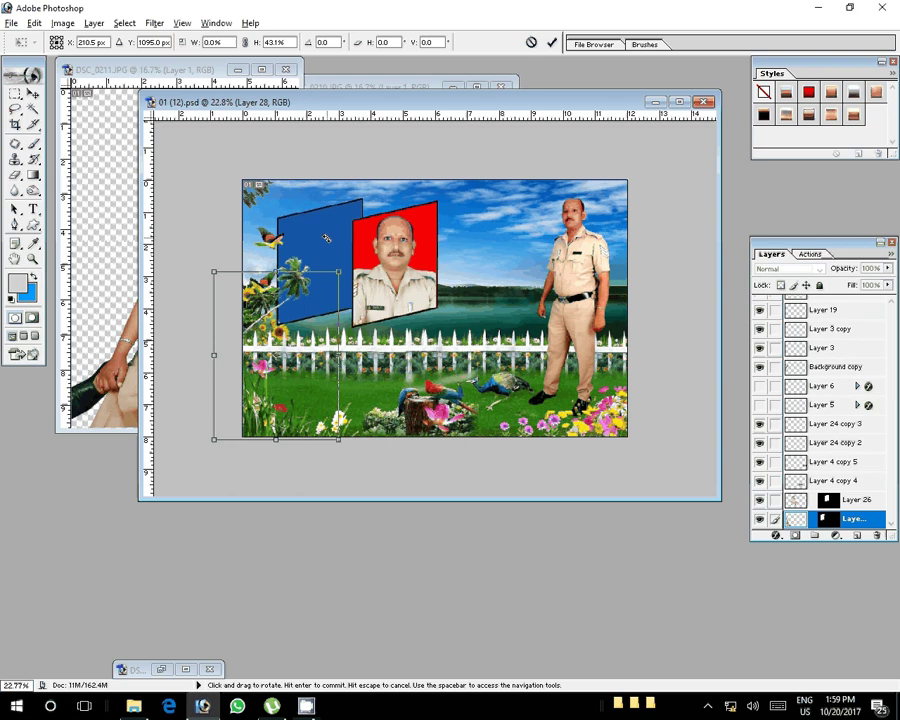
key("Return")
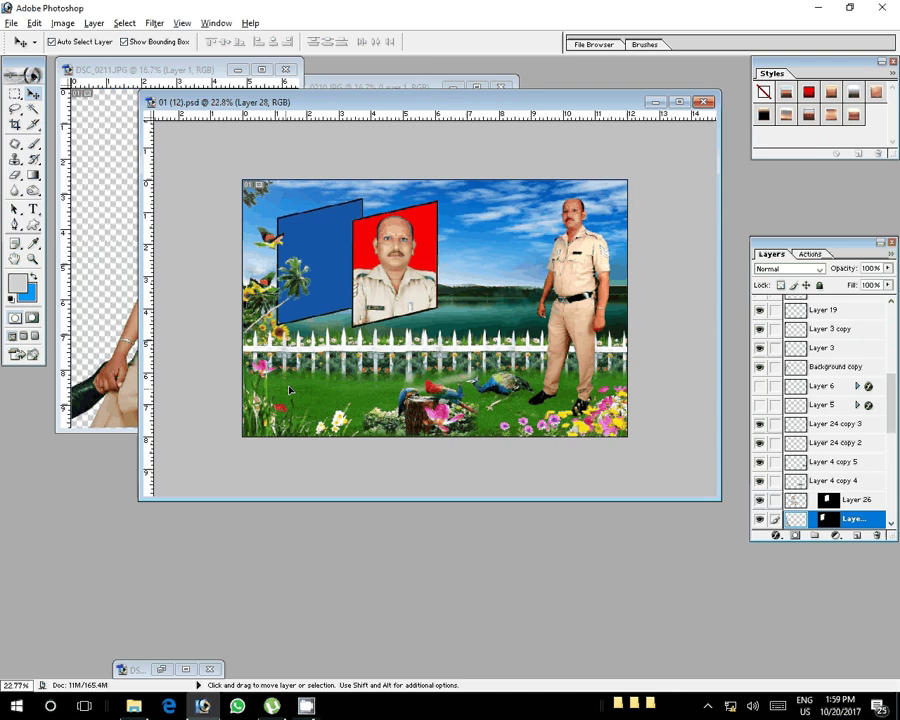
key("ctrl+g")
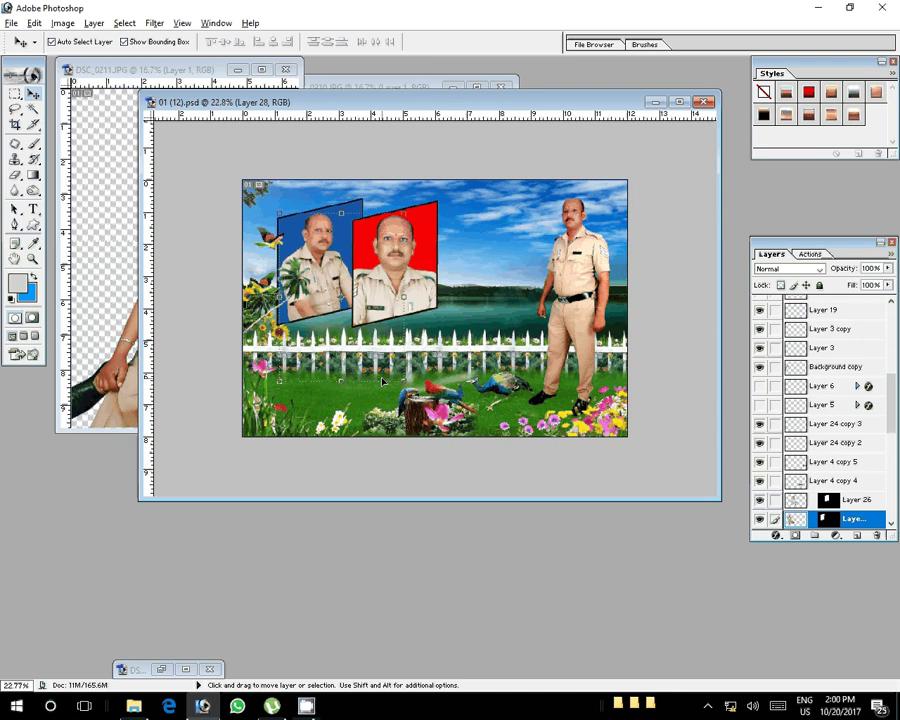
Step: Bring the seated man cut-out into the composite, scale it to about half size, and flip it horizontally
mouse_move(382, 381)
left_mouse_down()
mouse_move(495, 256)
mouse_move(350, 251)
left_mouse_up()
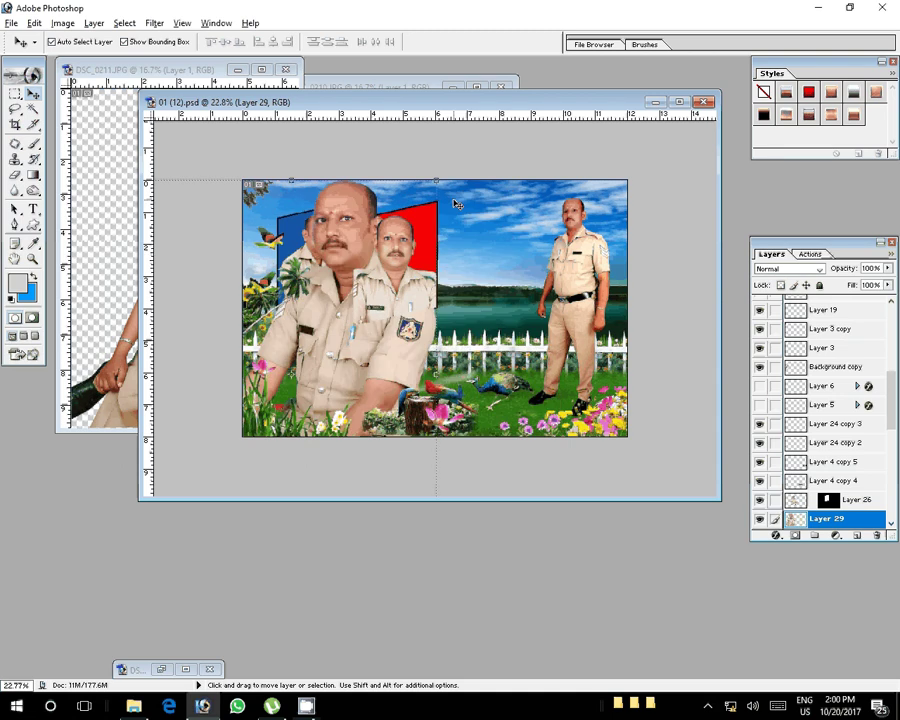
left_click_drag(436, 181, 368, 272)
right_click(389, 240)
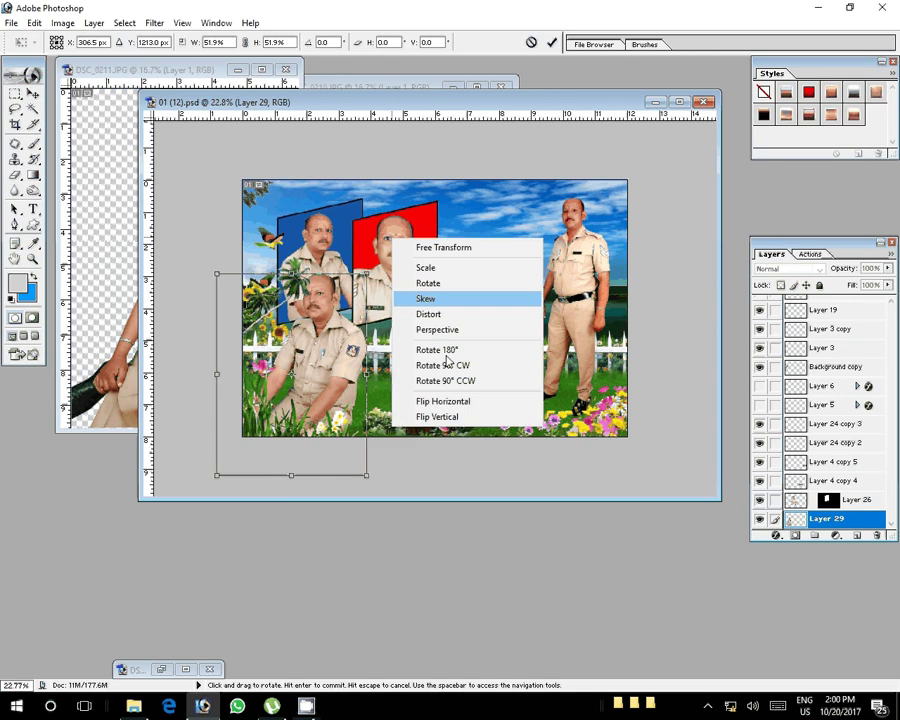
left_click(447, 362)
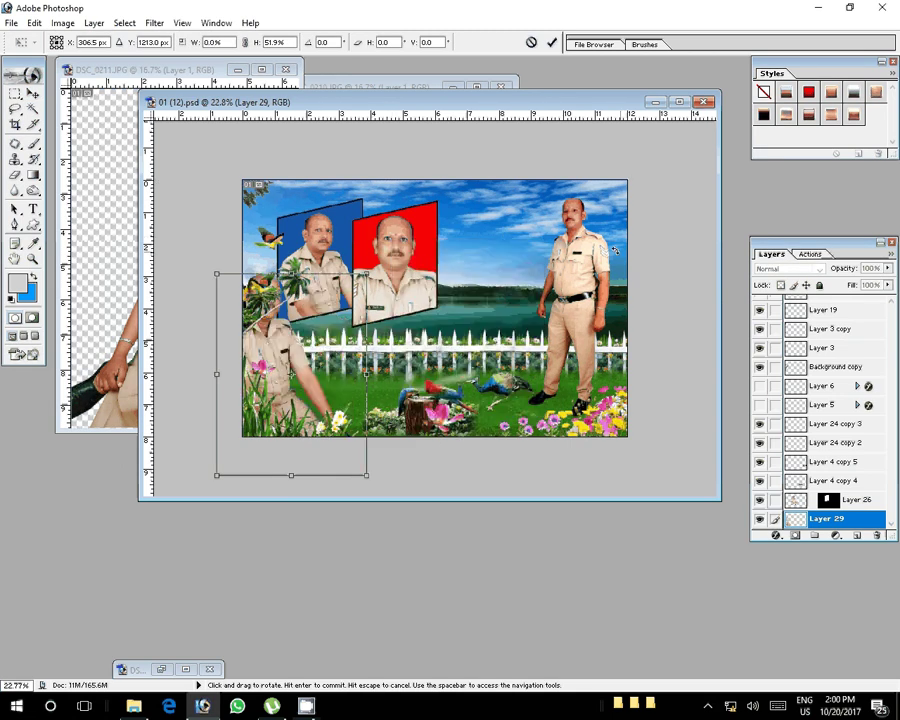
key("Return")
Step: Raise the seated man's layer five levels and place him in the lower-left foreground
key("ctrl+bracketright")
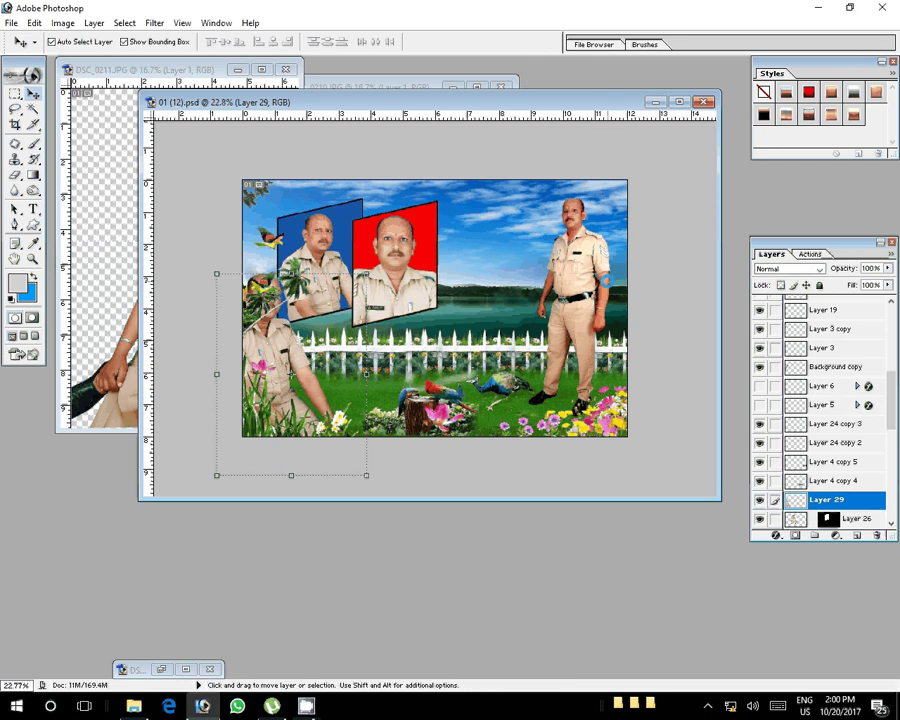
key("ctrl+bracketright")
key("ctrl+bracketright")
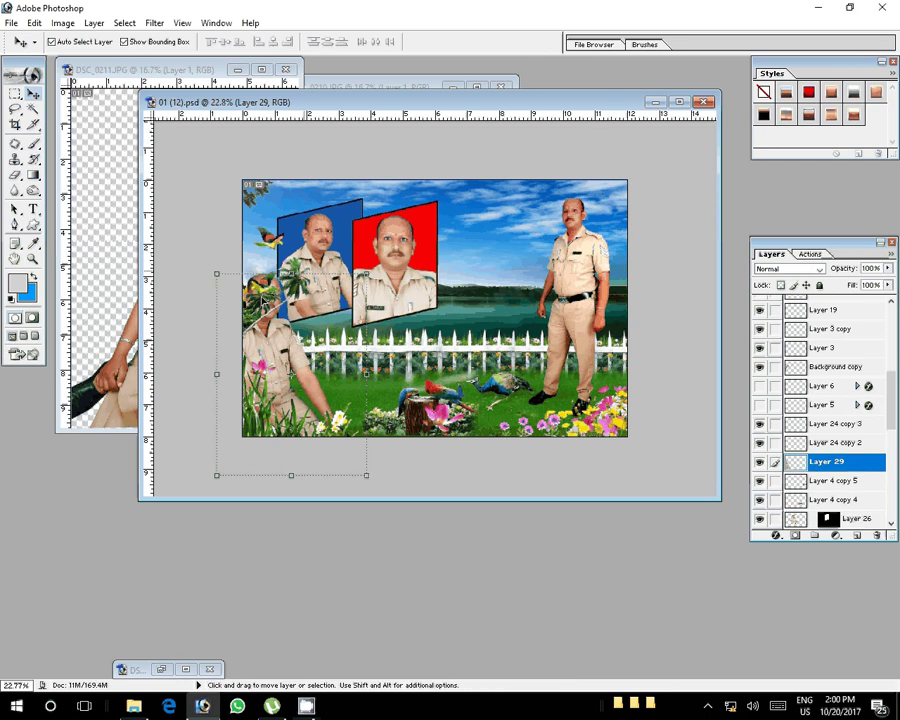
key("ctrl+bracketright")
key("ctrl+bracketright")
key("ctrl+bracketright")
key("ctrl+bracketright")
key("ctrl+bracketright")
key("ctrl+bracketright")
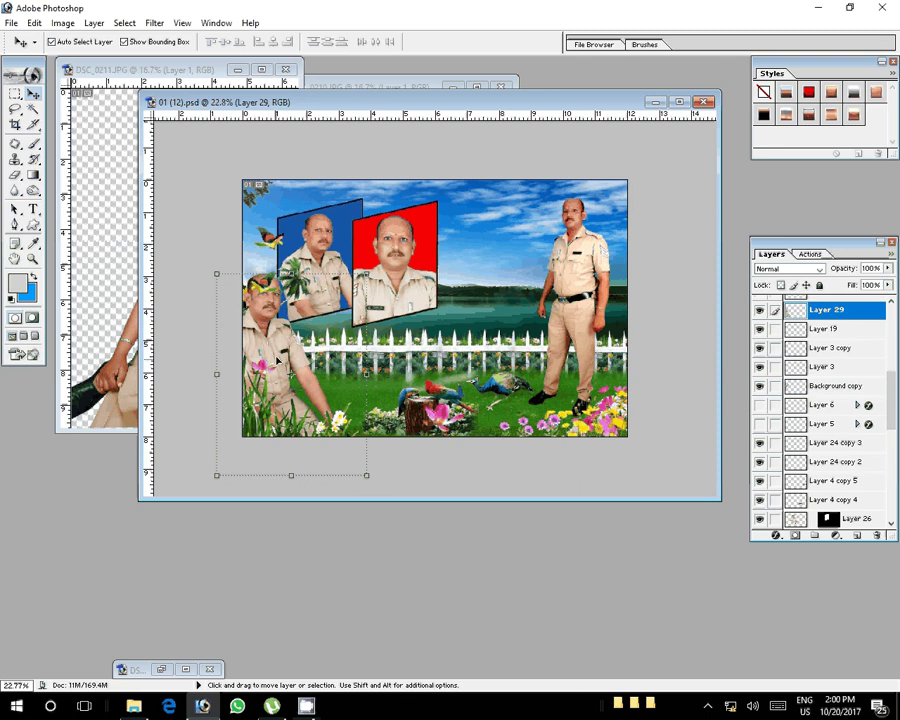
key("ctrl+bracketright")
key("ctrl+bracketright")
key("ctrl+bracketright")
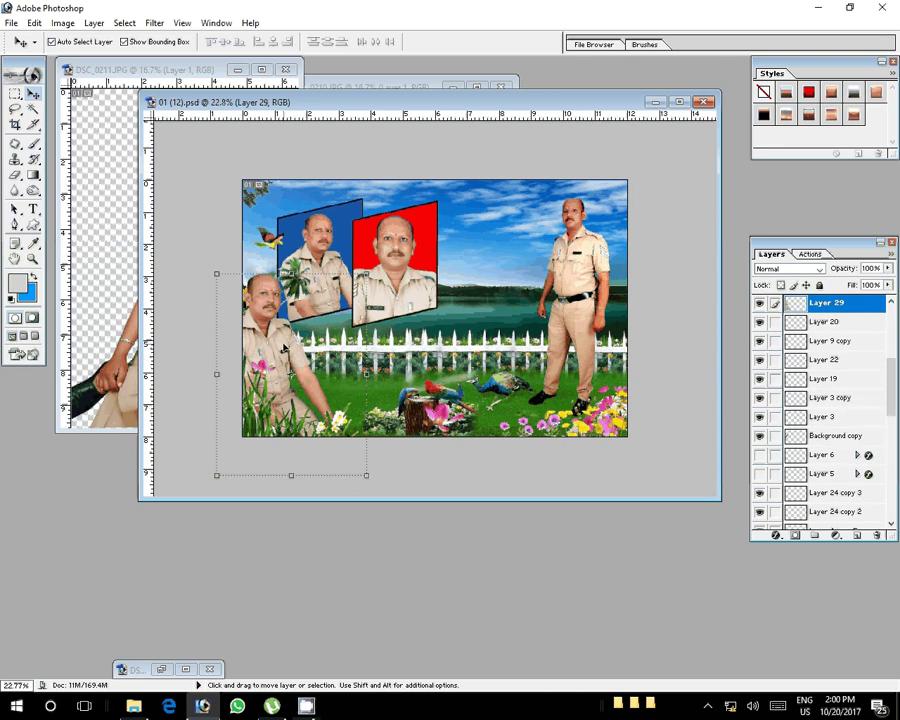
key("ctrl+bracketright")
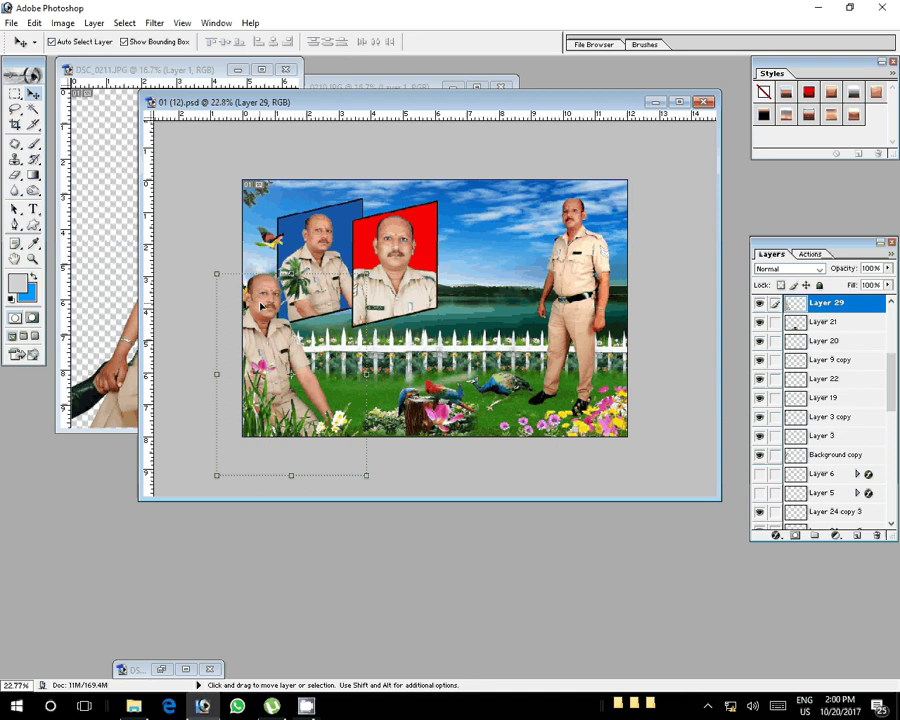
left_click_drag(260, 305, 284, 284)
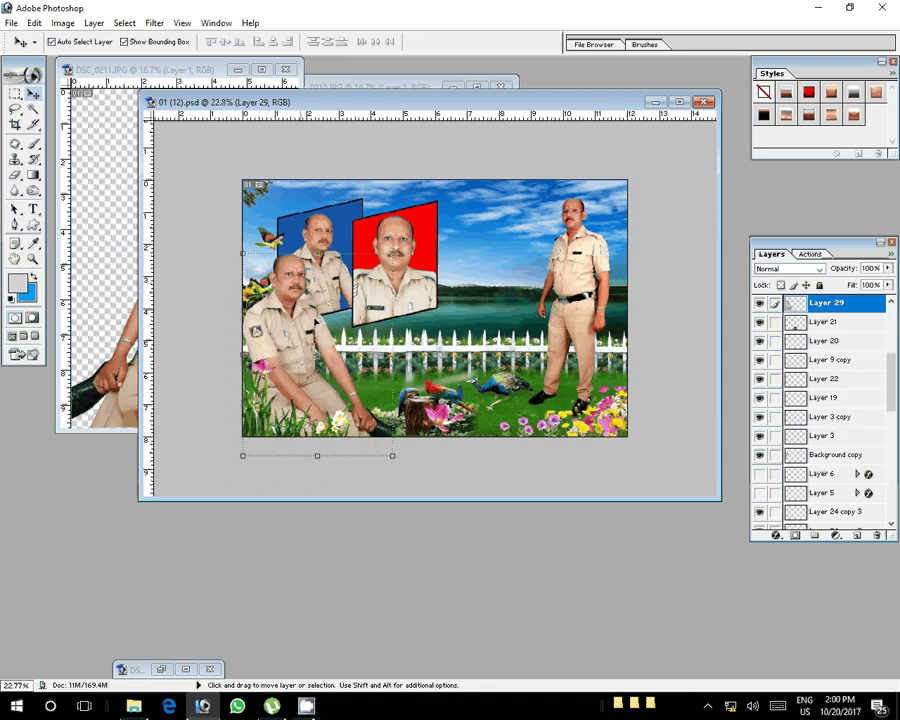
Step: Shift both framed portraits slightly to the right
left_click(319, 232)
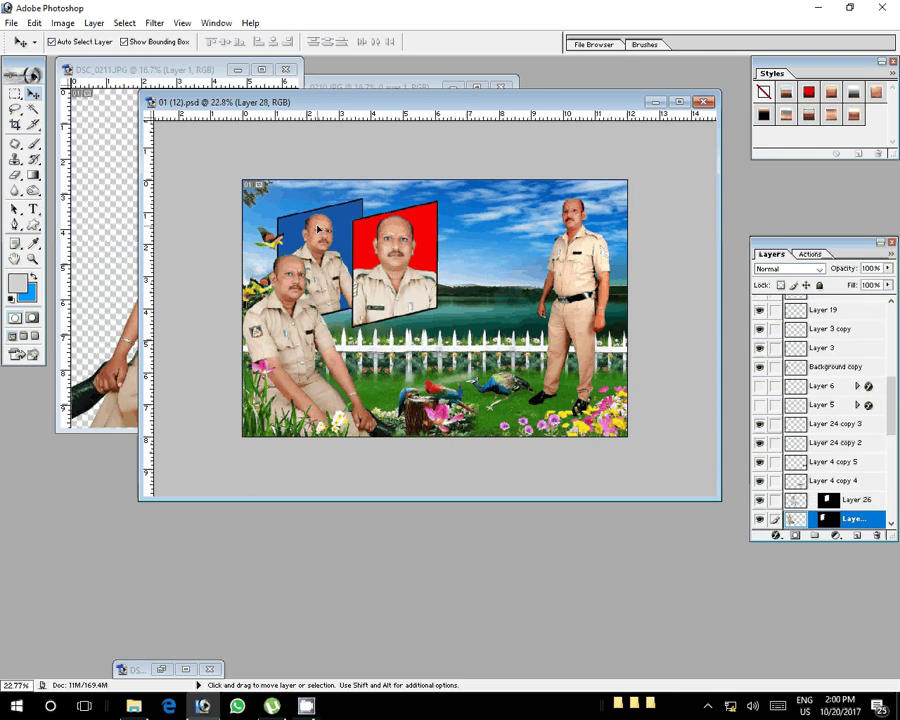
left_click(319, 232)
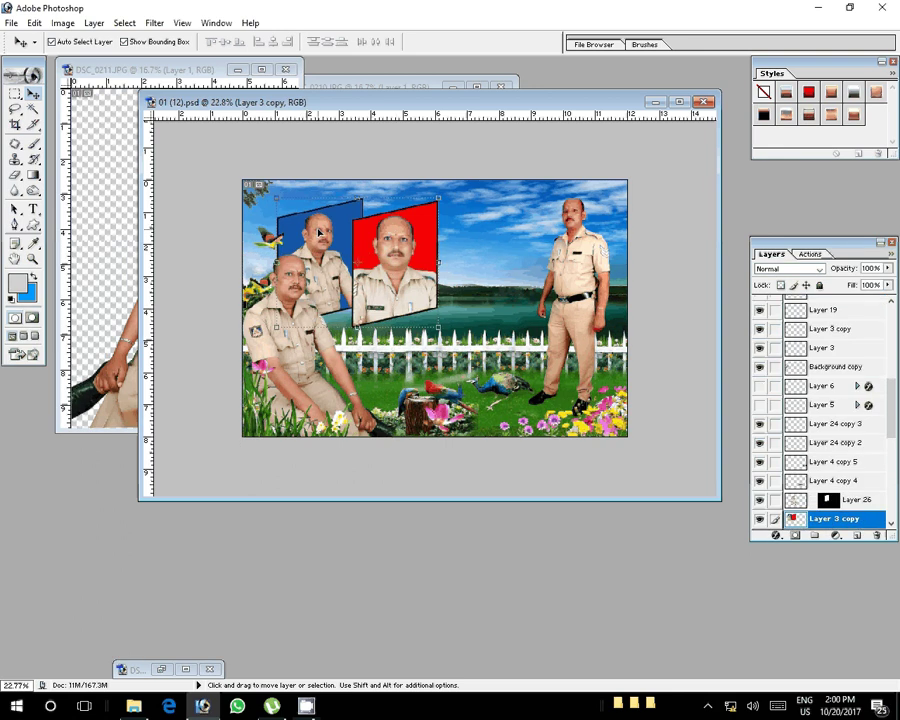
left_click(409, 276)
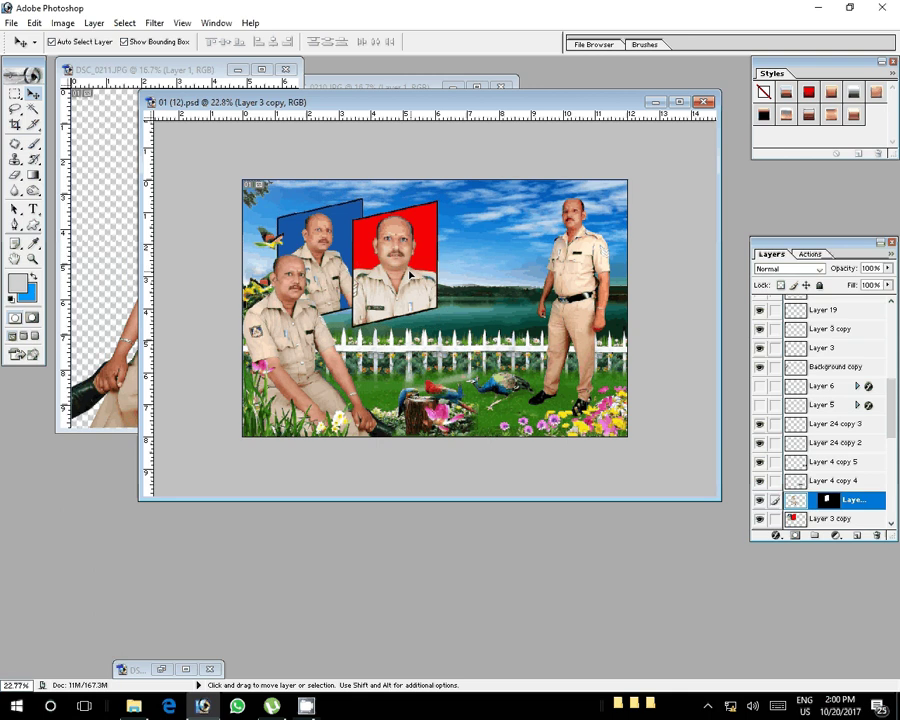
left_click(395, 255)
left_click(395, 255)
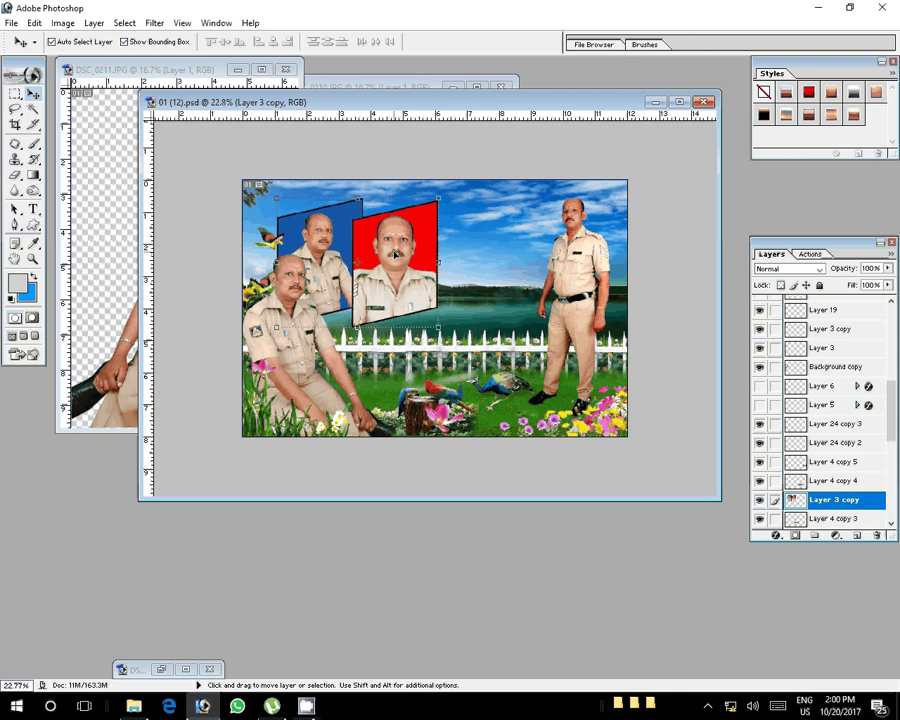
mouse_move(395, 254)
left_mouse_down()
mouse_move(443, 247)
mouse_move(440, 240)
left_mouse_up()
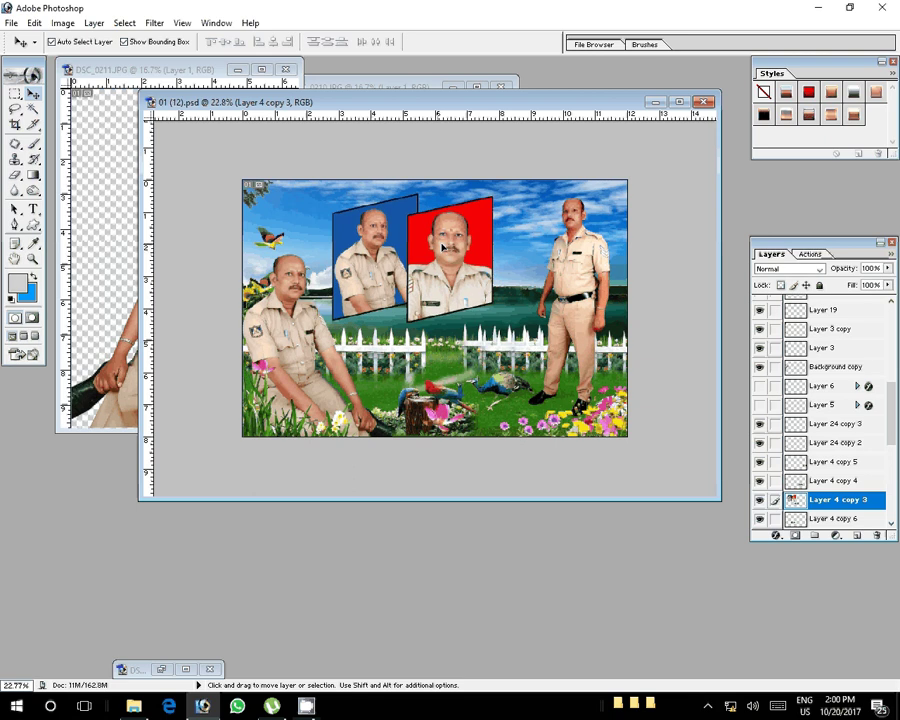
key("shift+Right")
key("shift+Right")
Step: Enlarge the seated man proportionally and raise him on the left
left_click(288, 296)
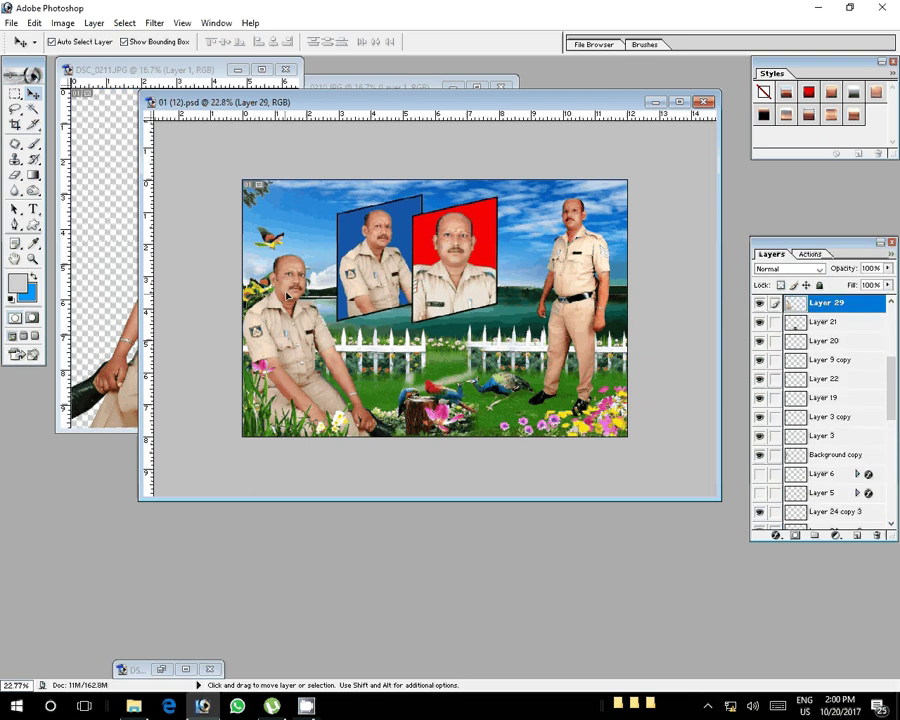
left_click_drag(288, 296, 425, 187)
key("shift+alt")
key("Return")
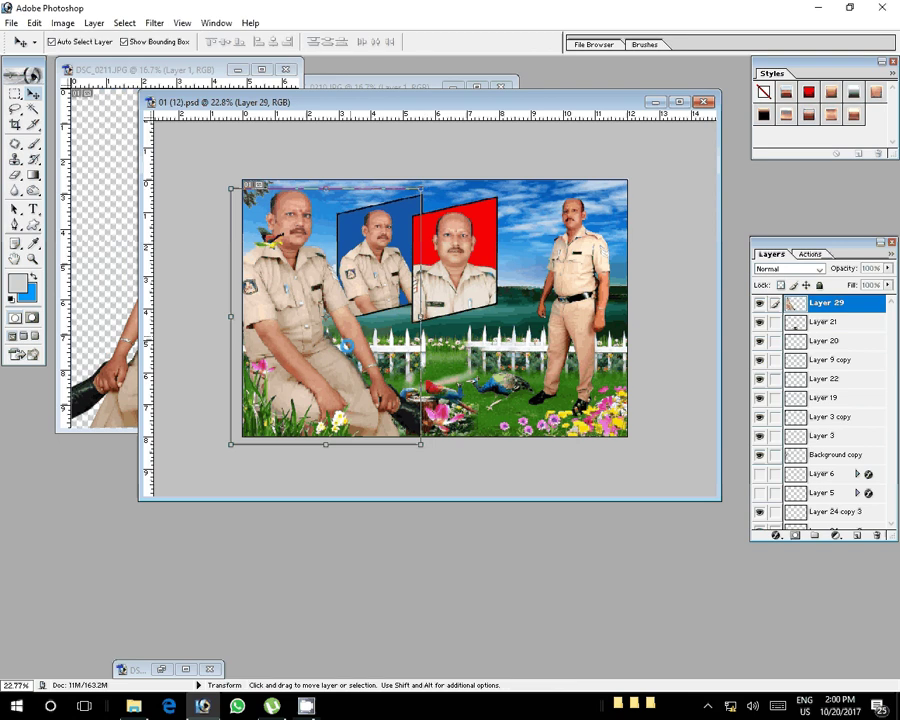
Step: Move the parrot down onto the man's lap and enlarge it about 2.5 times
left_click(272, 240)
mouse_move(272, 240)
left_mouse_down()
mouse_move(306, 428)
mouse_move(292, 390)
mouse_move(327, 361)
left_mouse_up()
key("ctrl+t")
key("Return")
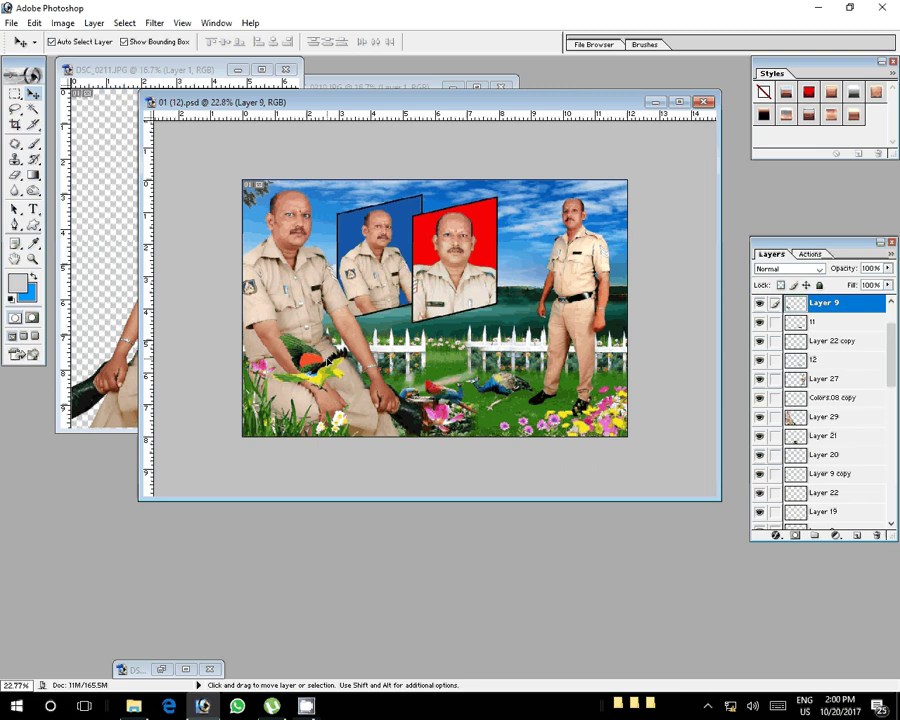
Step: Zoom in on the man's arm and nudge the parrot up and right onto his knee
key("z")
left_click(347, 406)
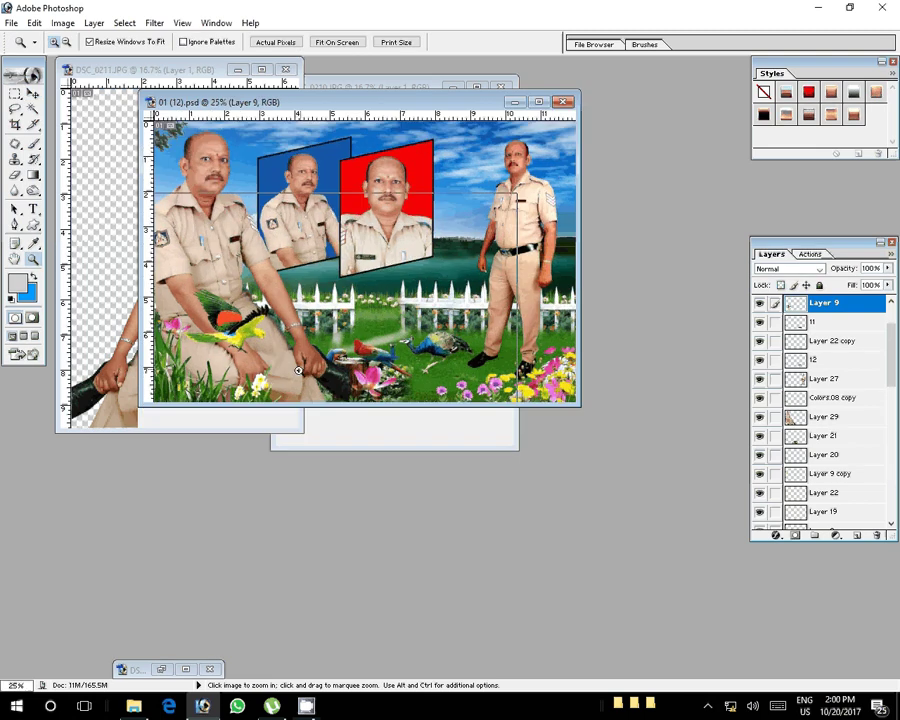
left_click(298, 370)
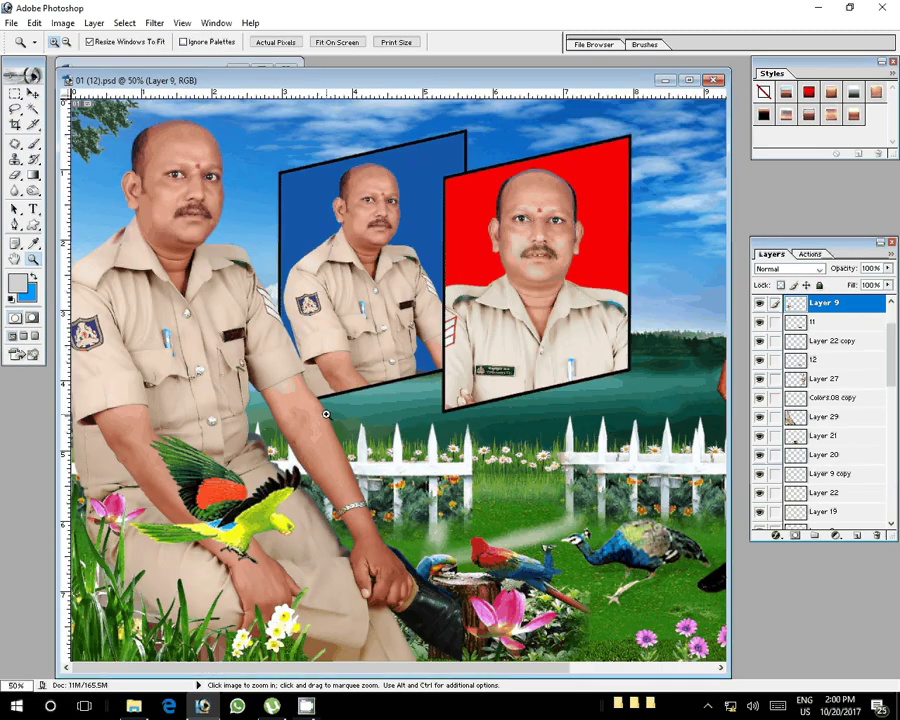
key("v")
left_click_drag(254, 509, 268, 483)
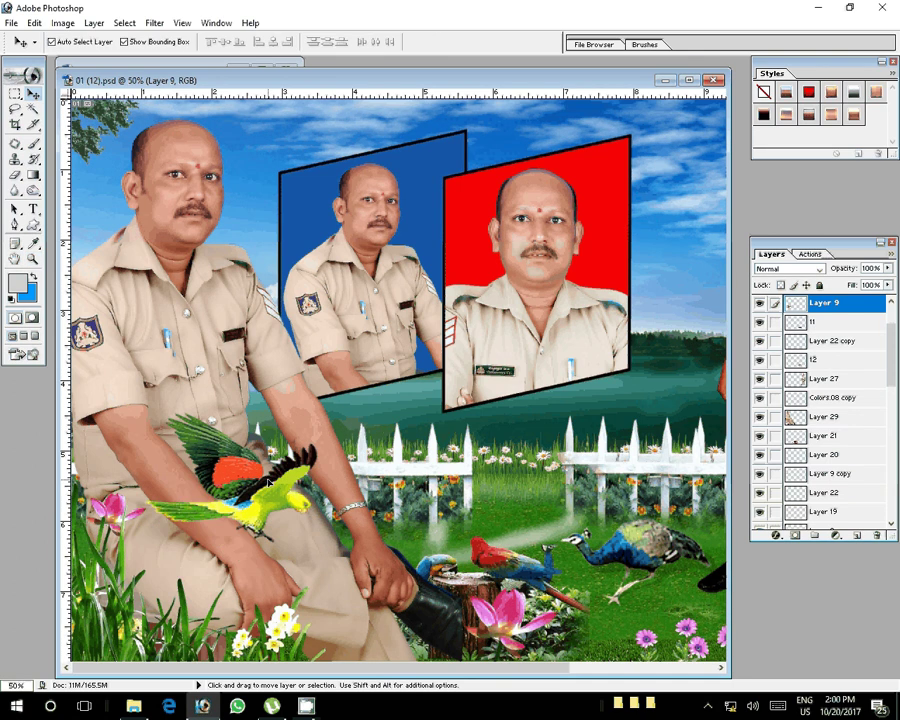
mouse_move(268, 483)
left_mouse_down()
mouse_move(367, 455)
mouse_move(384, 498)
mouse_move(269, 506)
left_mouse_up()
key("z")
right_click(352, 450)
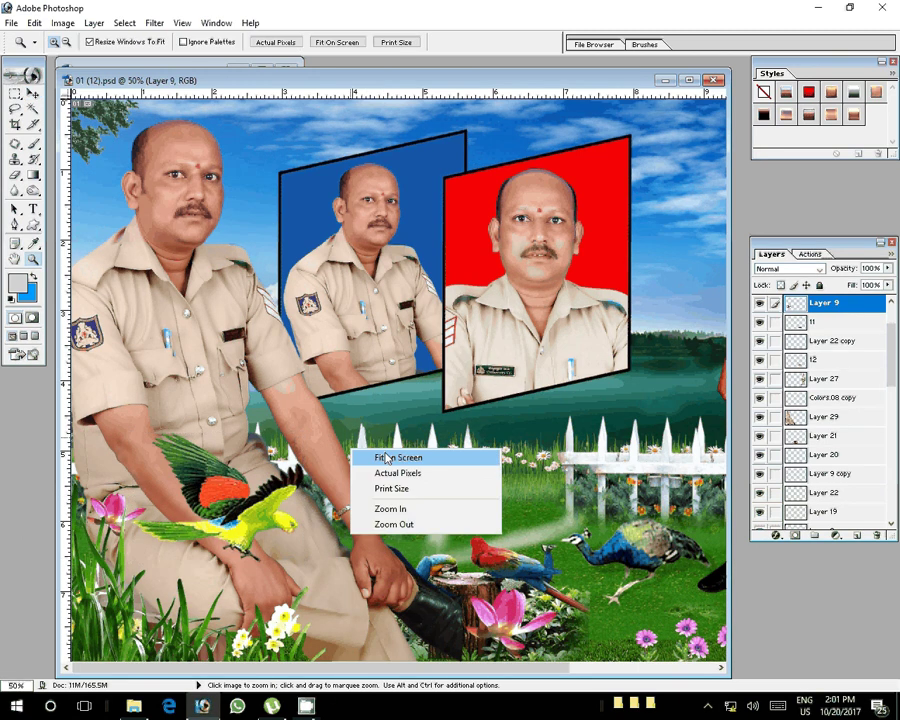
Step: Stretch the peacock to about 154% height and move it left toward the other birds
left_click(387, 458)
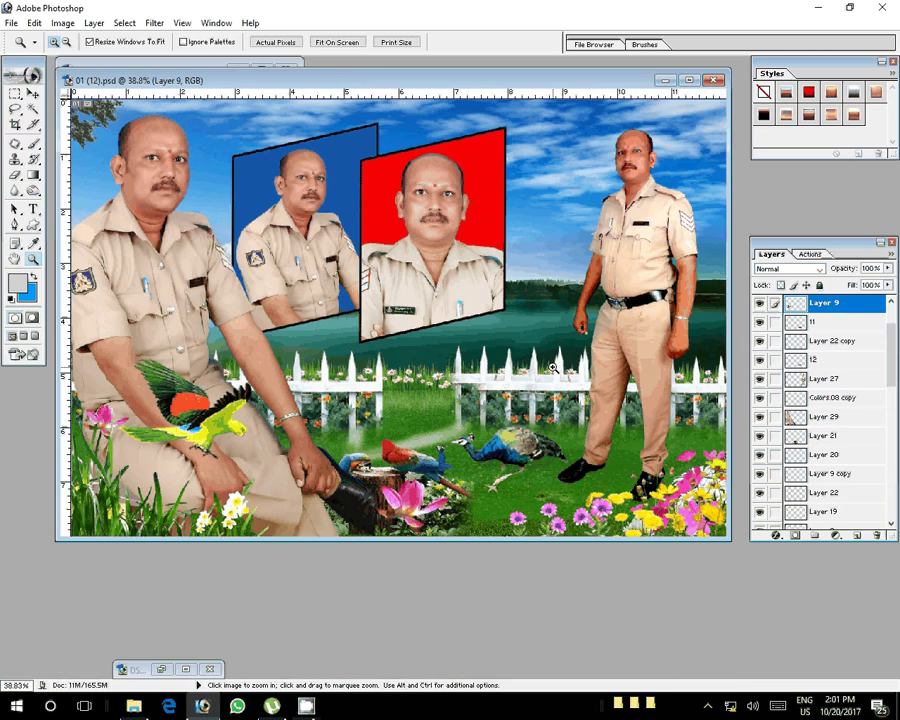
key("v")
left_click(517, 452)
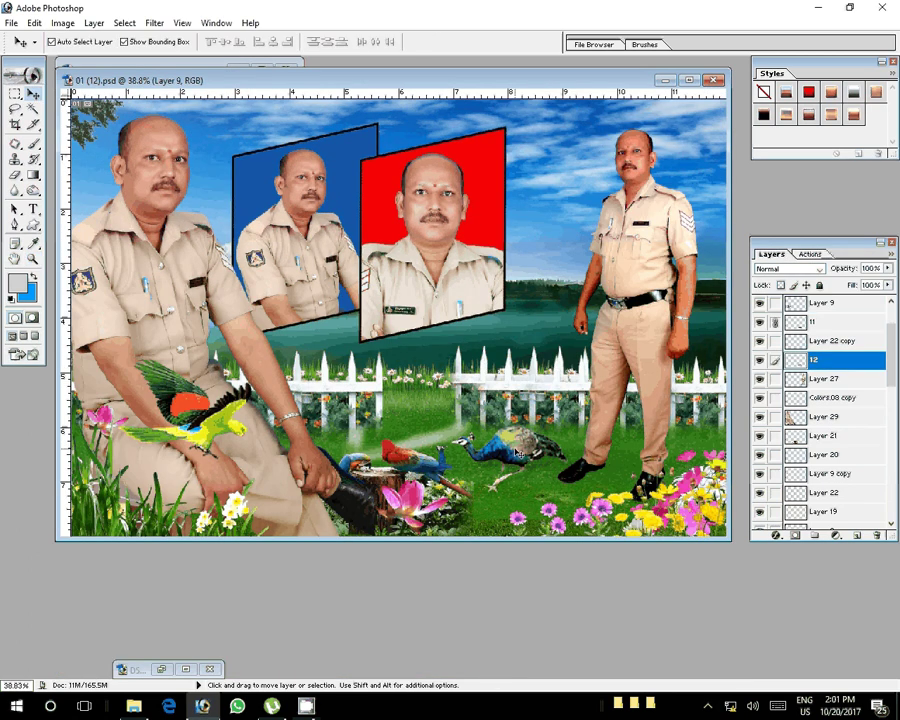
key("ctrl+t")
left_click_drag(513, 428, 512, 390)
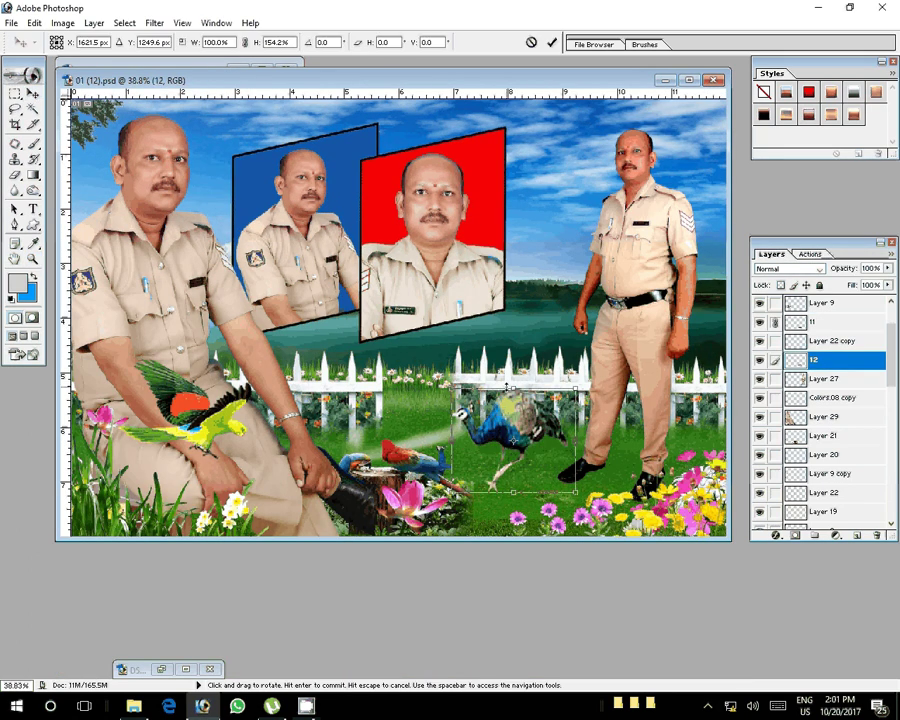
key("Return")
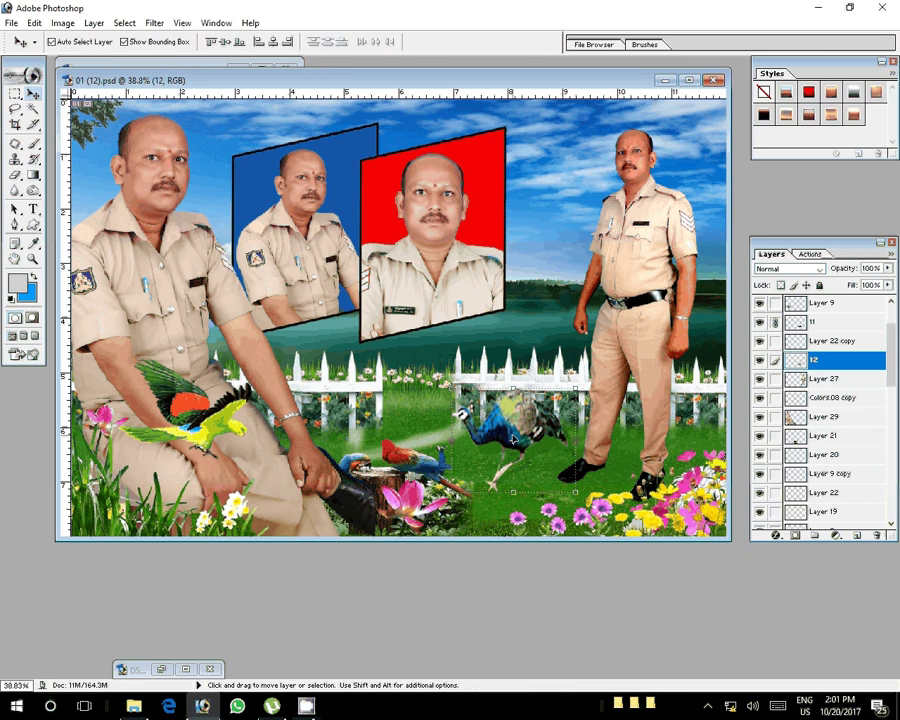
left_click_drag(512, 435, 501, 448)
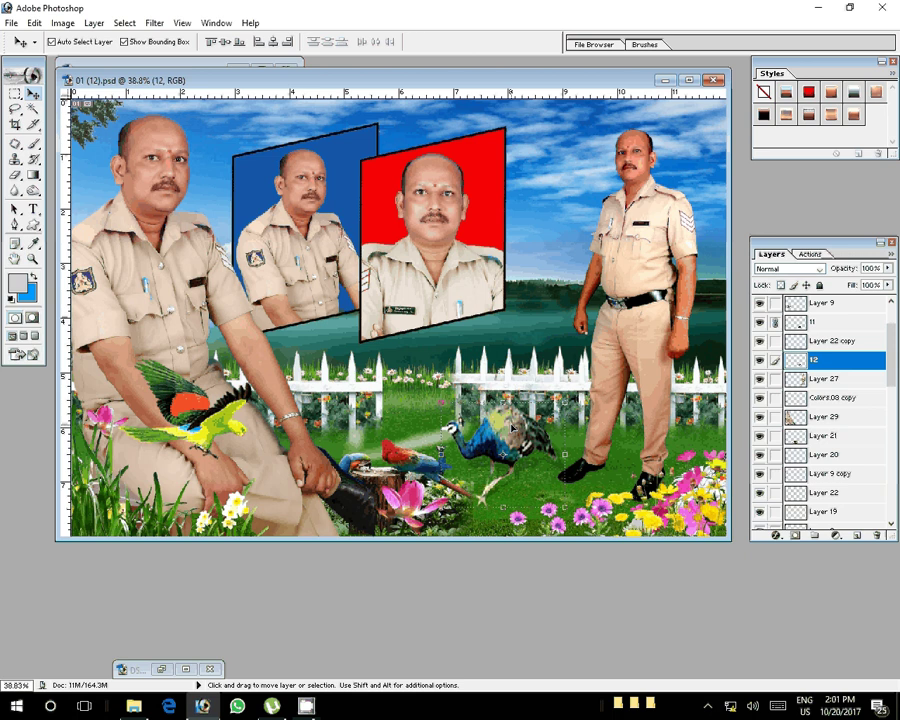
Step: Move the parrot lower and to the right on the seated man's lap
key("ctrl+minus")
left_click(196, 303)
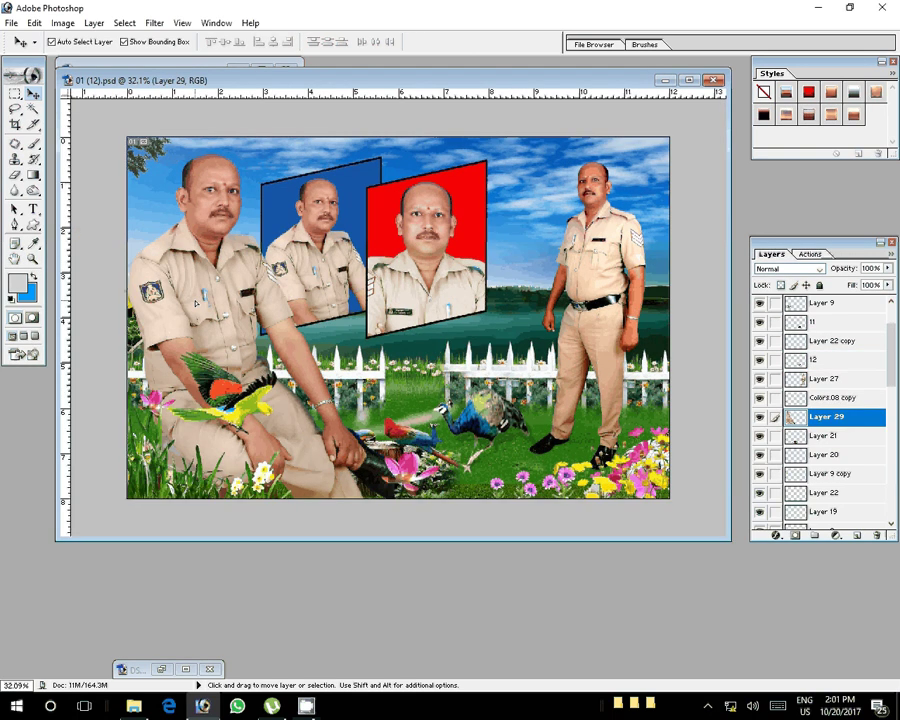
left_click(248, 410)
mouse_move(248, 410)
left_mouse_down()
mouse_move(258, 452)
mouse_move(228, 440)
mouse_move(230, 432)
left_mouse_up()
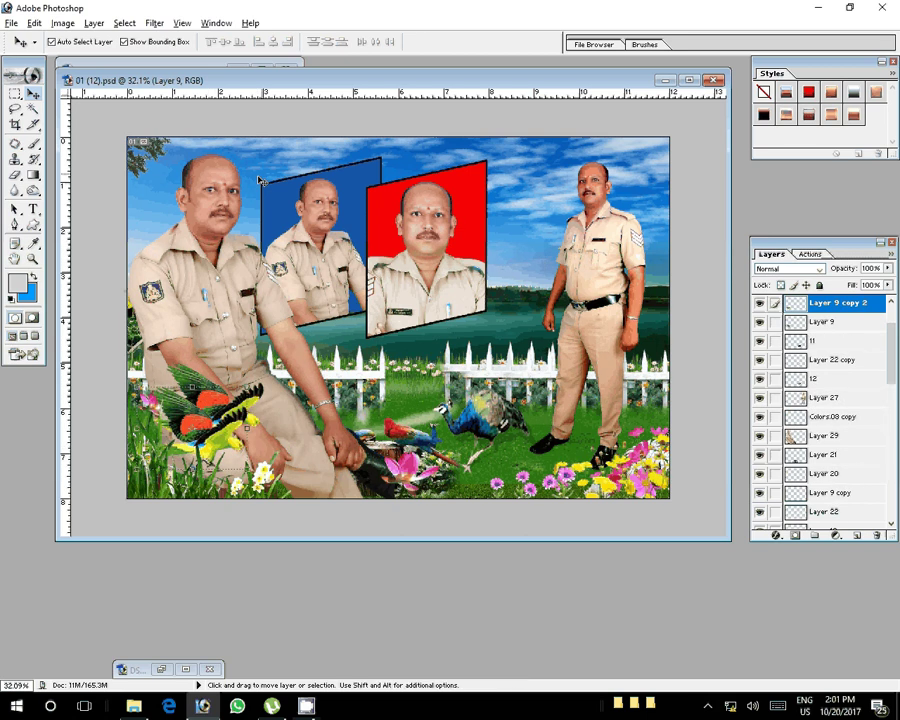
key("alt+l")
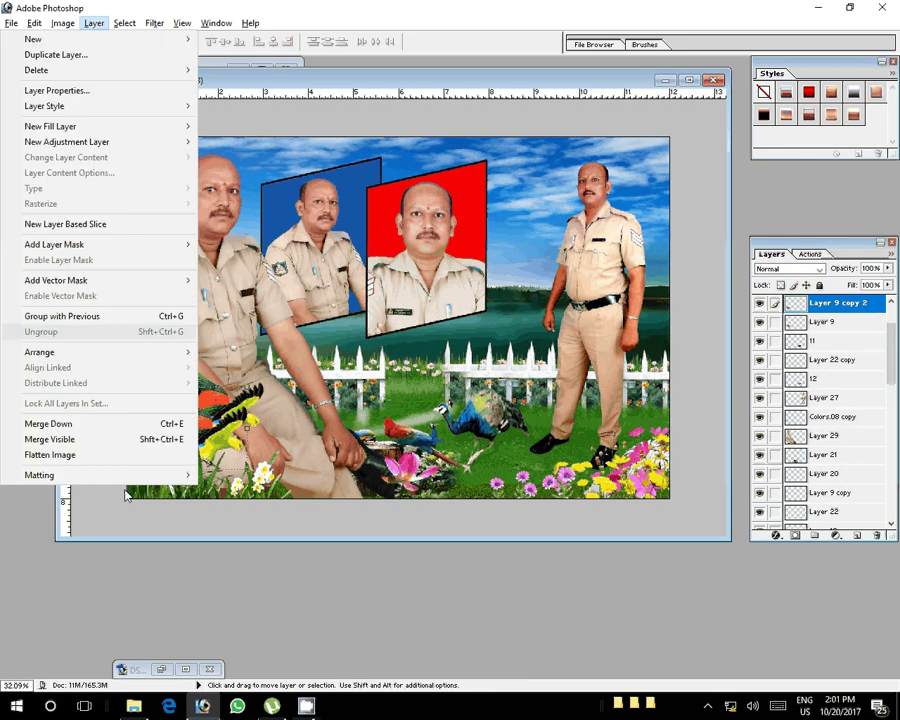
Step: Merge visible layers and save as JPEG '16-8x12=1 LMN' in K:\18-10-2017
key("ctrl+shift+e")
key("ctrl+shift+s")
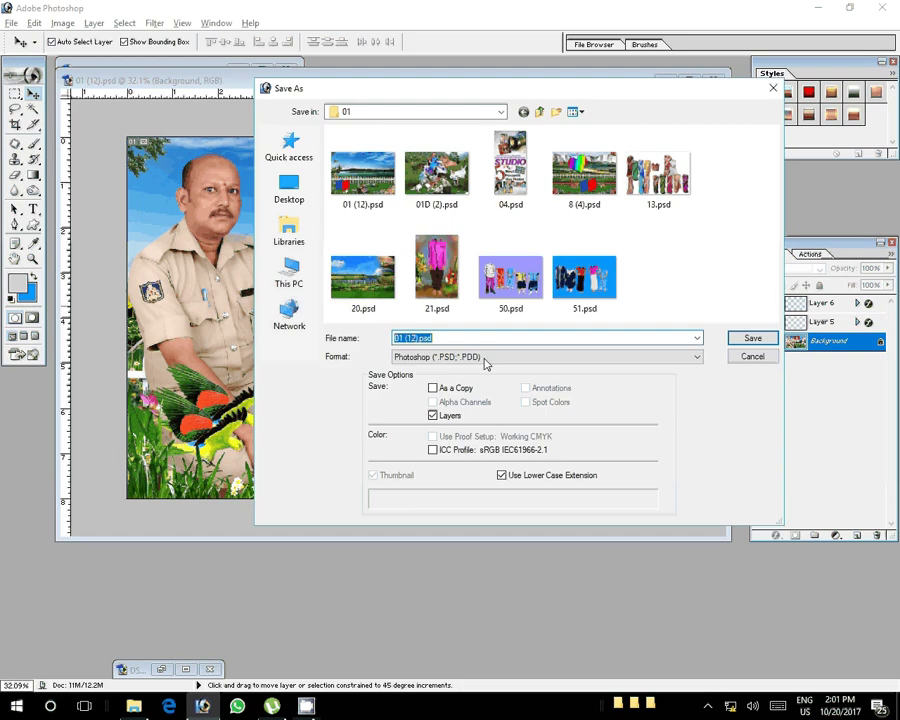
left_click(299, 283)
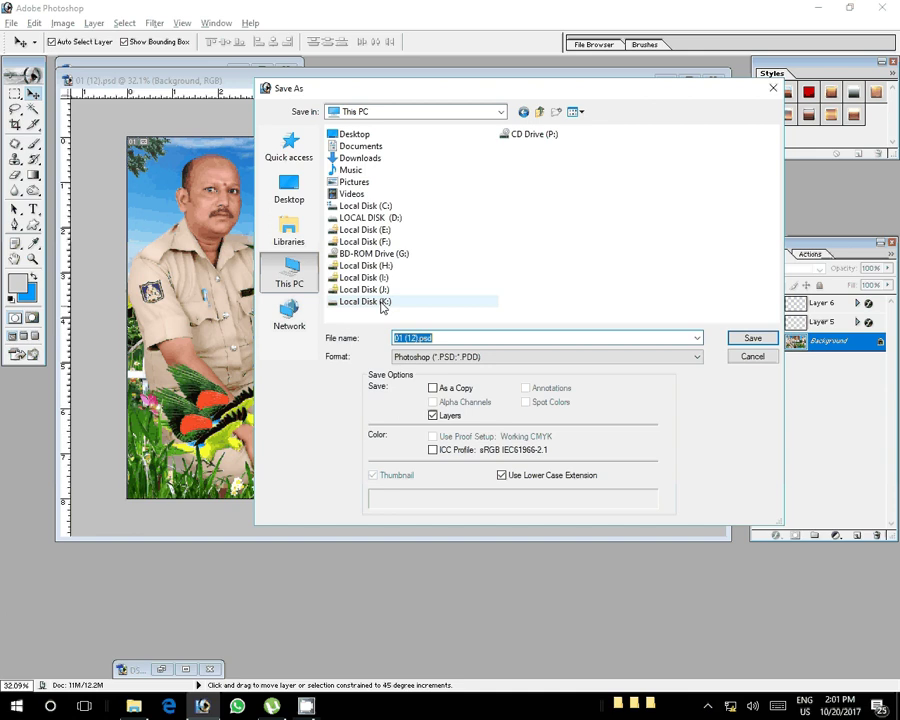
left_click(375, 301)
left_click(752, 339)
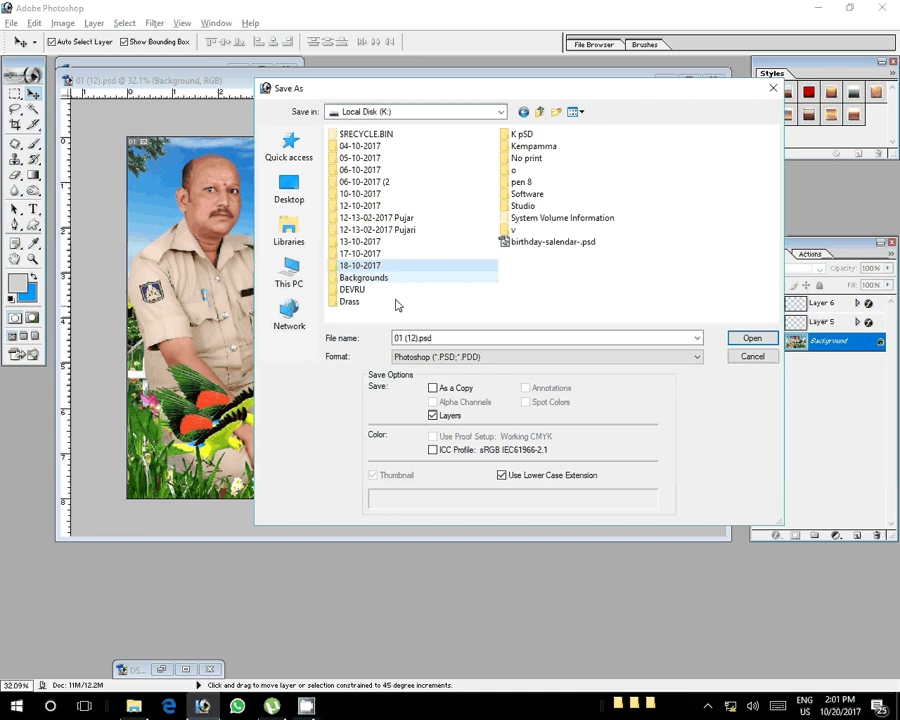
left_click(760, 339)
left_click(483, 357)
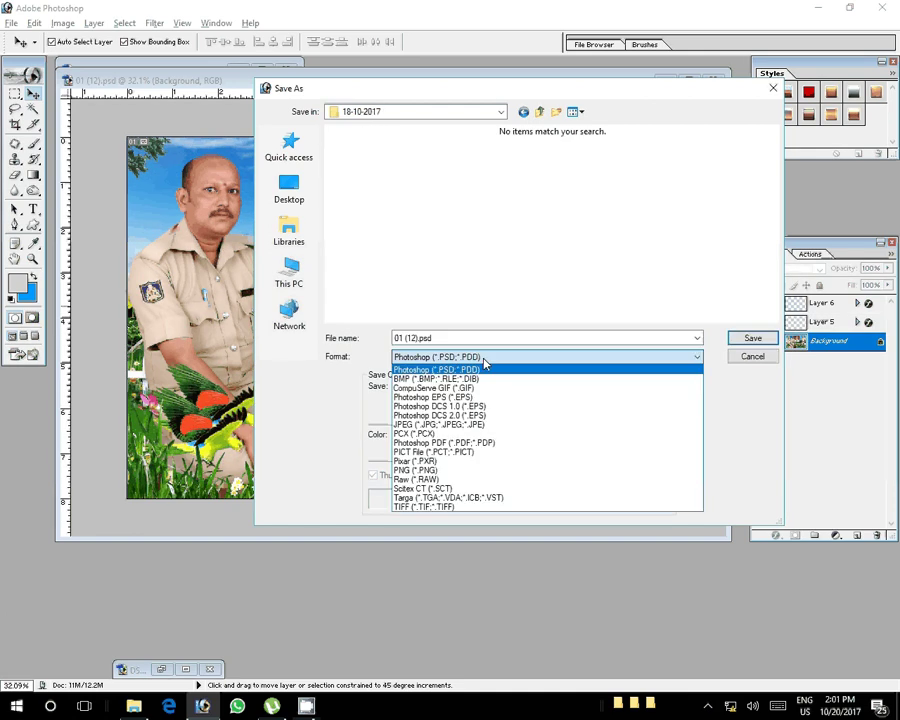
left_click(483, 424)
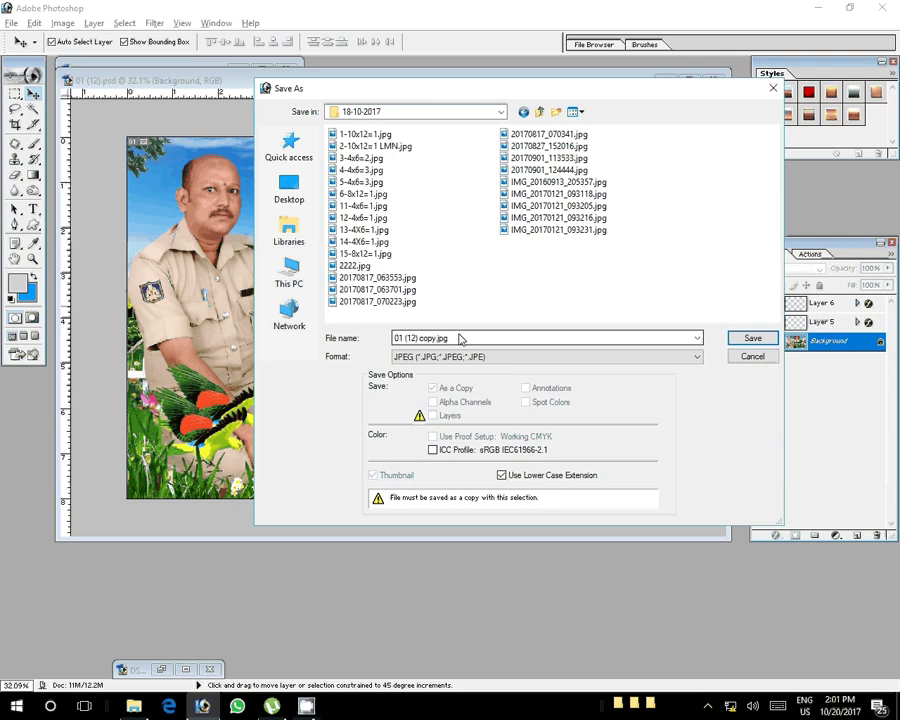
left_click(460, 339)
type("1")
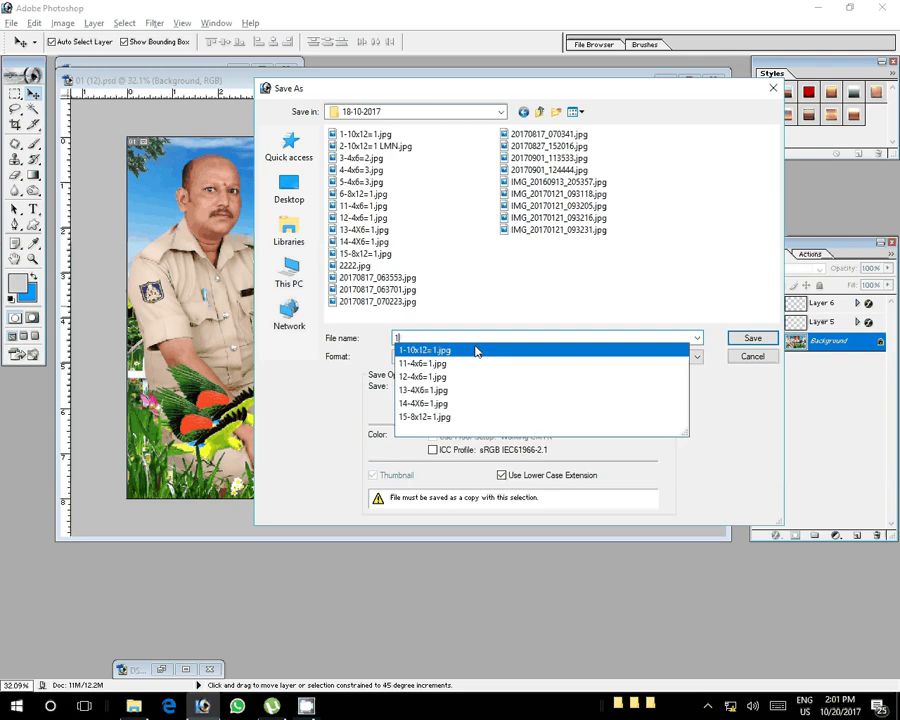
type("6-8x12")
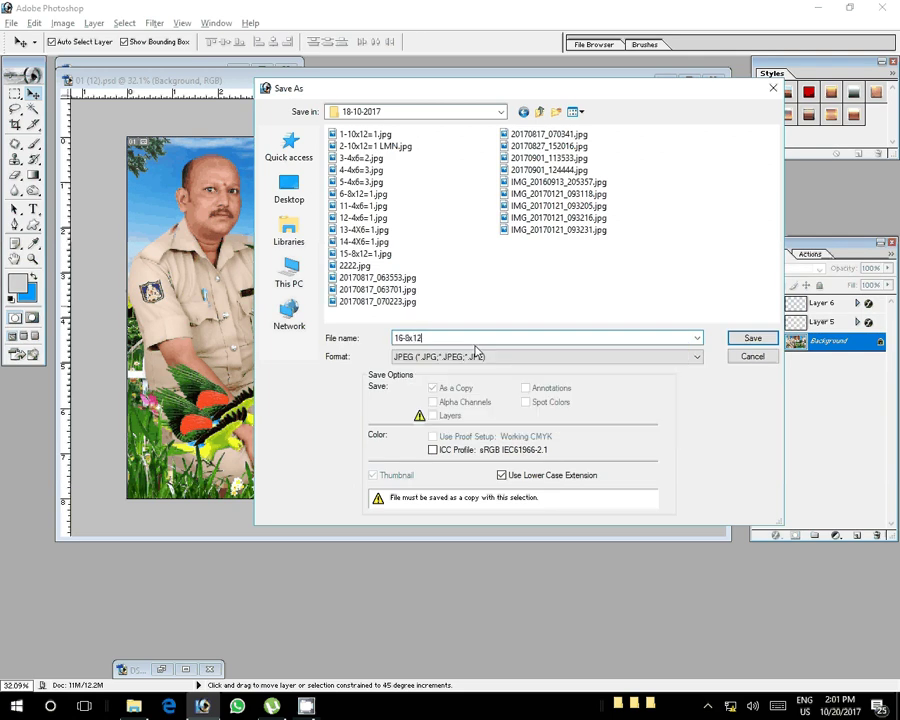
type("=1")
type(" LMN")
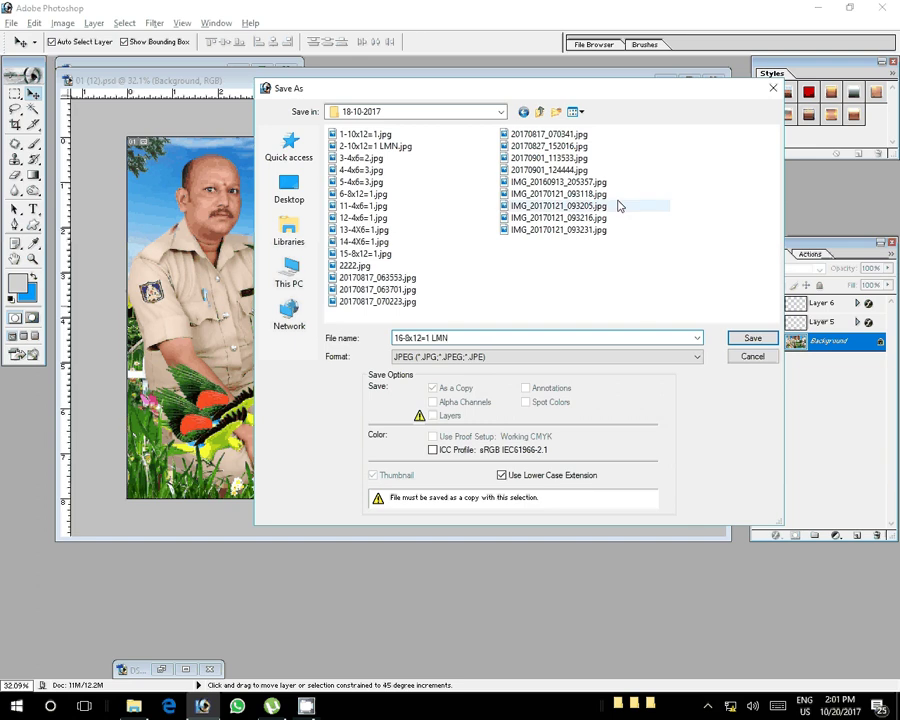
left_click(750, 338)
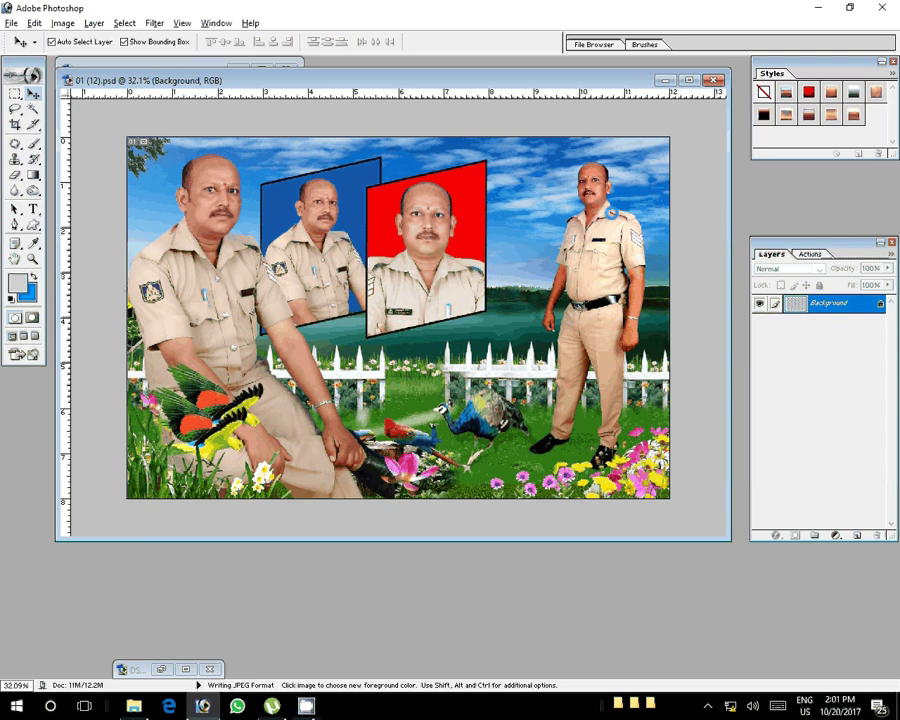
Step: Close the composite and DSC_0211 without saving changes
key("ctrl+w")
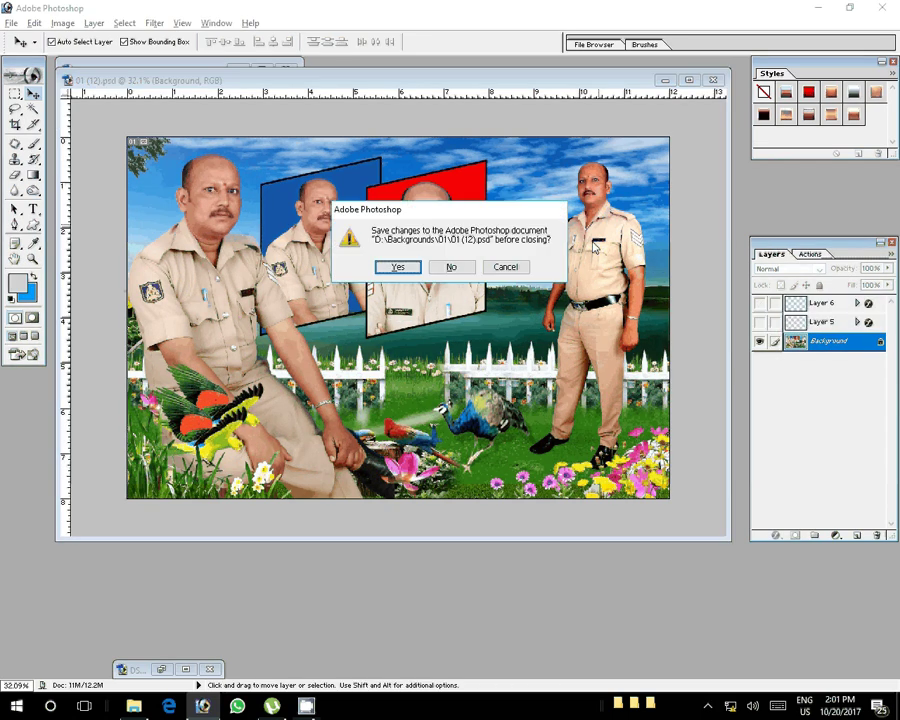
left_click(452, 267)
left_click(457, 272)
mouse_move(138, 669)
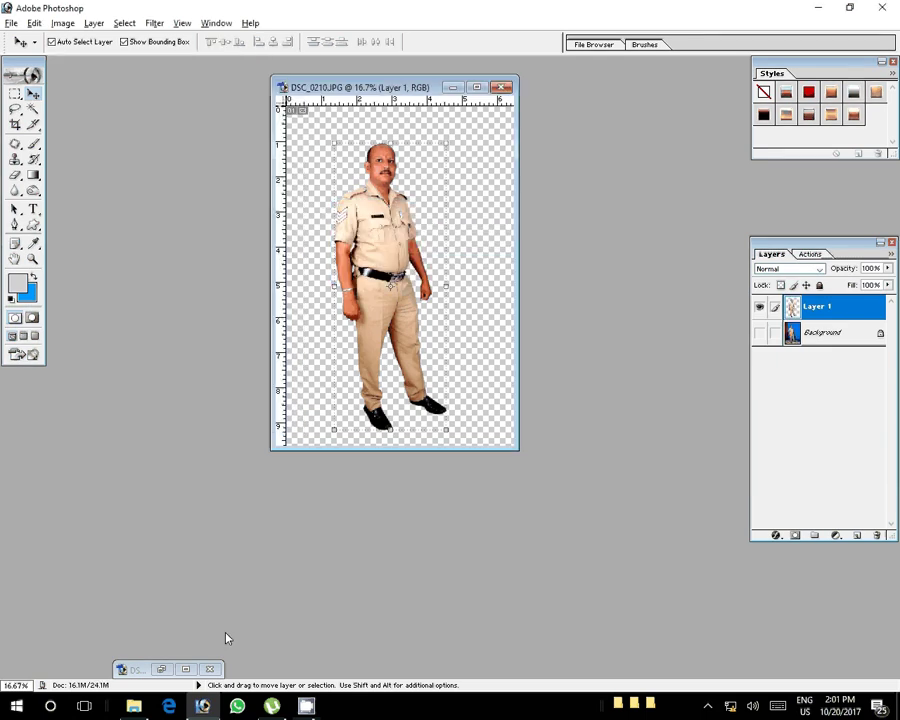